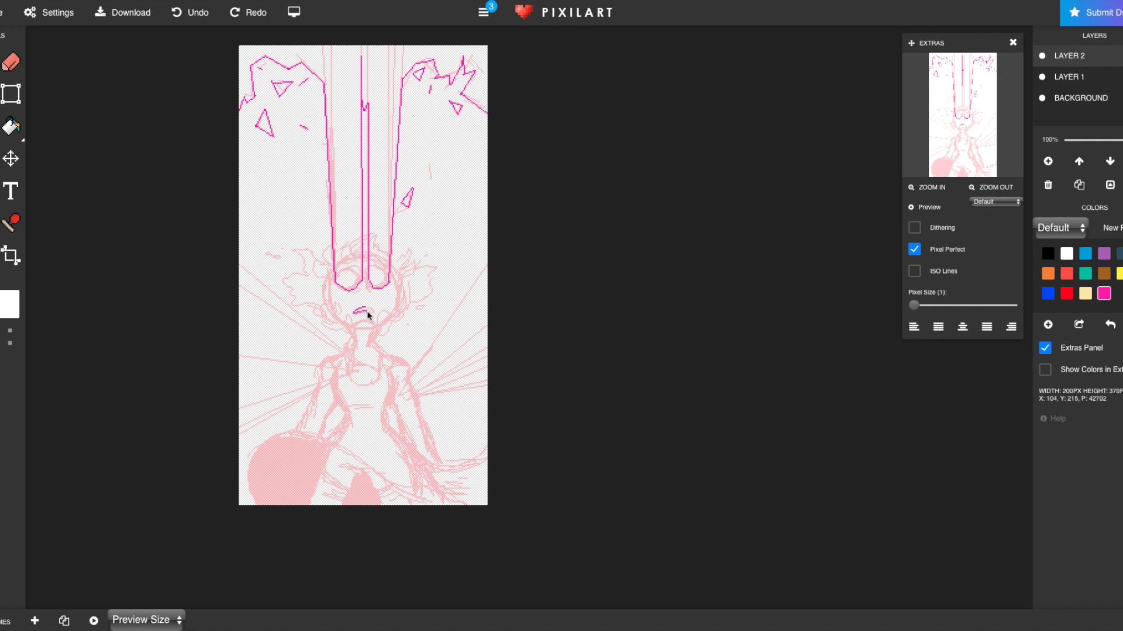
Draw pink ray outlines fanning out from both sides of the figure's torso to the canvas edges.
drag(402, 396, 488, 261)
drag(402, 396, 487, 329)
mouse_move(414, 398)
mouse_down()
mouse_move(488, 344)
mouse_move(489, 380)
mouse_move(478, 386)
mouse_up()
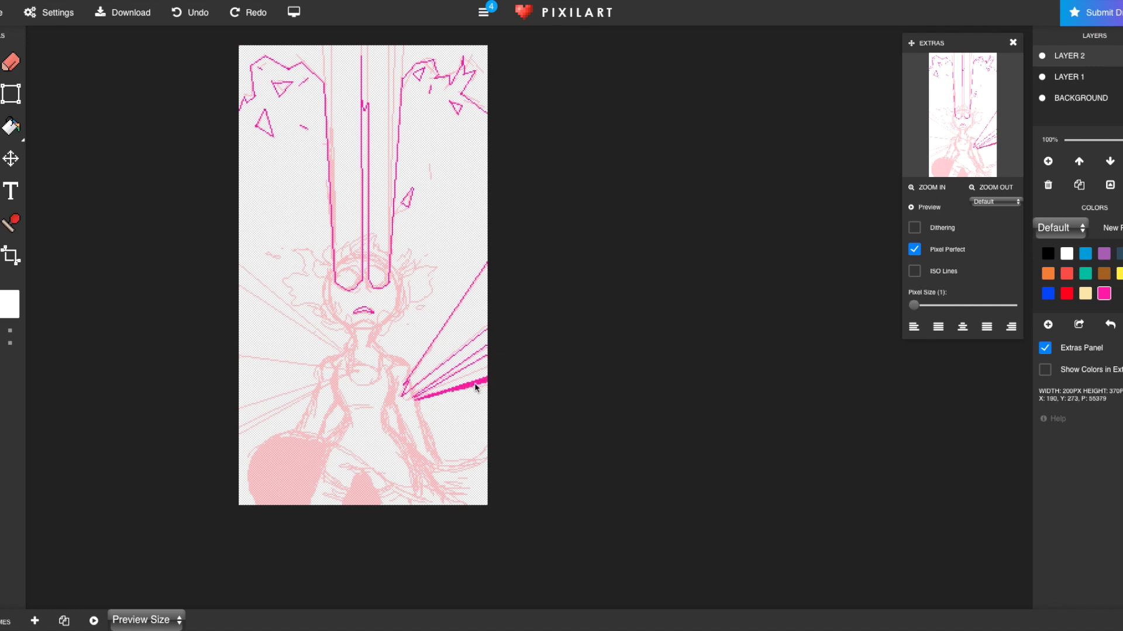
drag(349, 355, 239, 264)
mouse_move(349, 355)
mouse_down()
mouse_move(234, 288)
mouse_move(238, 409)
mouse_up()
drag(358, 371, 238, 436)
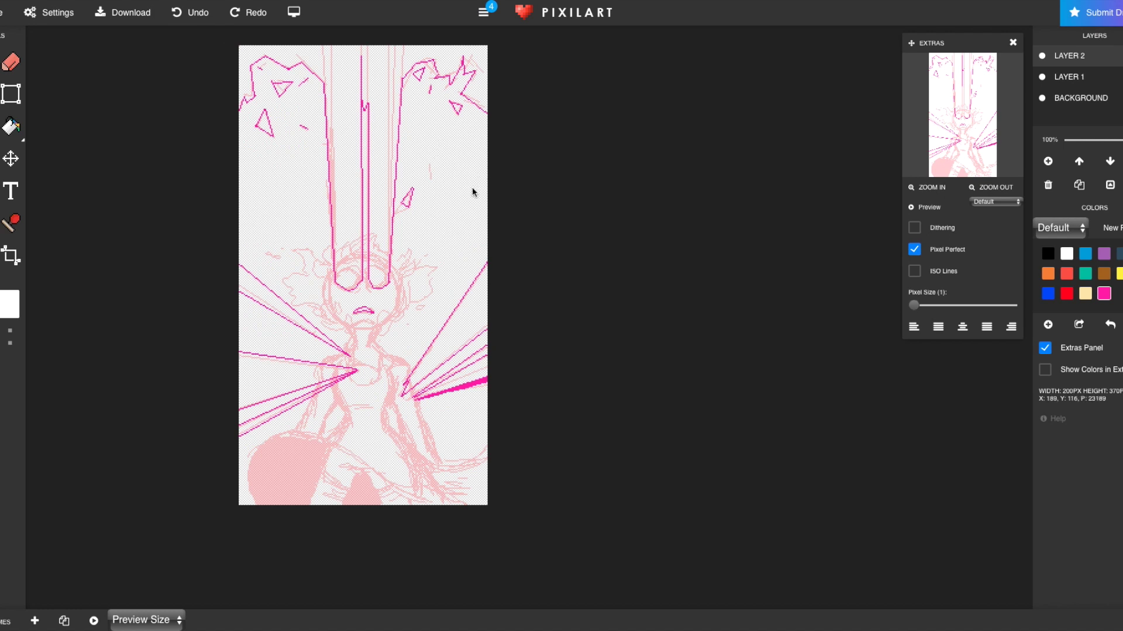
Fill the eye beams, shards, torso rays and mouth on Layer 2 with pink.
key(b)
click(453, 60)
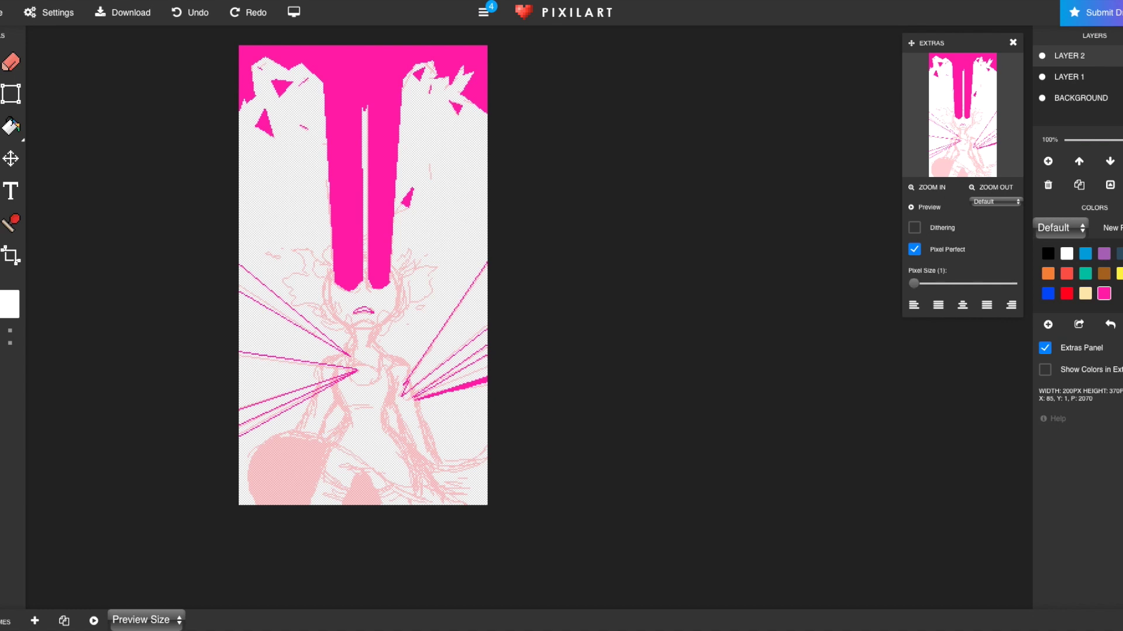
click(12, 126)
click(462, 325)
click(468, 371)
click(275, 374)
click(251, 418)
click(342, 355)
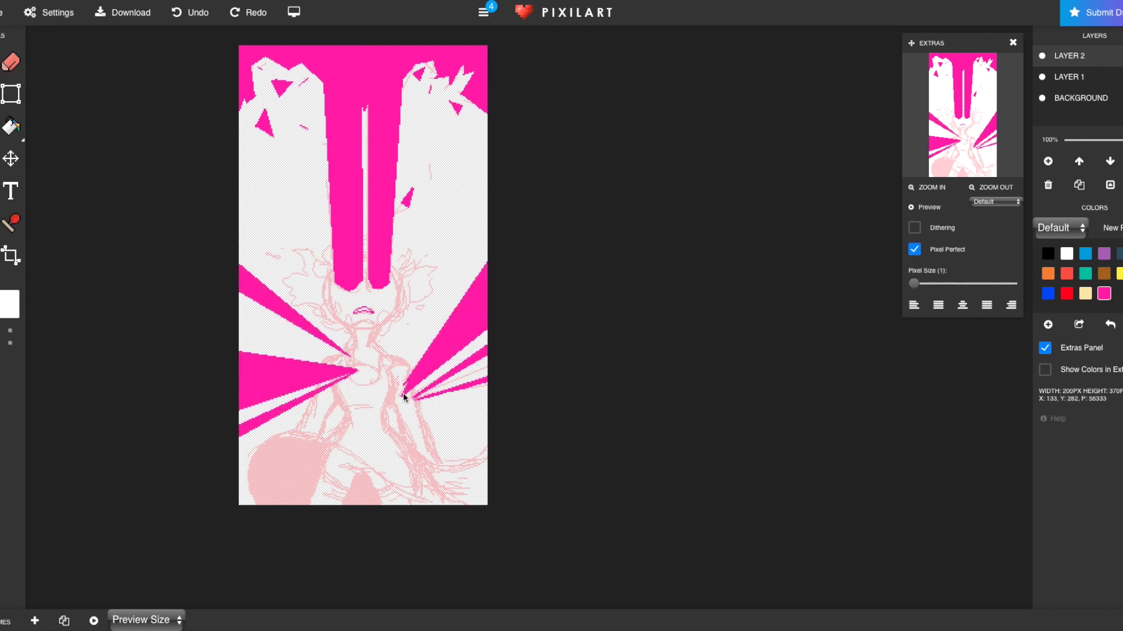
click(12, 126)
click(366, 311)
Fill the Background layer with a dark magenta-purple.
click(1080, 98)
click(10, 304)
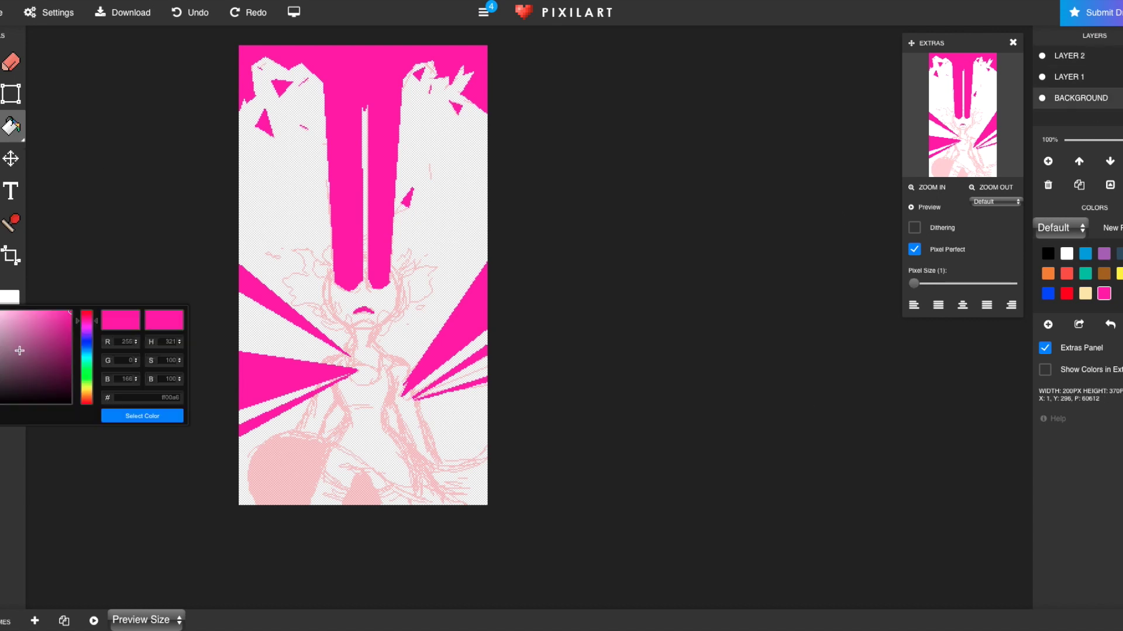
click(72, 364)
click(143, 416)
click(433, 421)
Recolor the pink eye beams, shards, mouth and torso rays on Layer 2 white.
click(1043, 56)
click(1066, 254)
click(344, 86)
click(458, 106)
click(419, 73)
click(408, 200)
click(364, 311)
click(456, 334)
click(467, 364)
click(322, 372)
click(281, 306)
click(265, 126)
Fill the small leftover pink marks around the upper beam area with white.
click(935, 189)
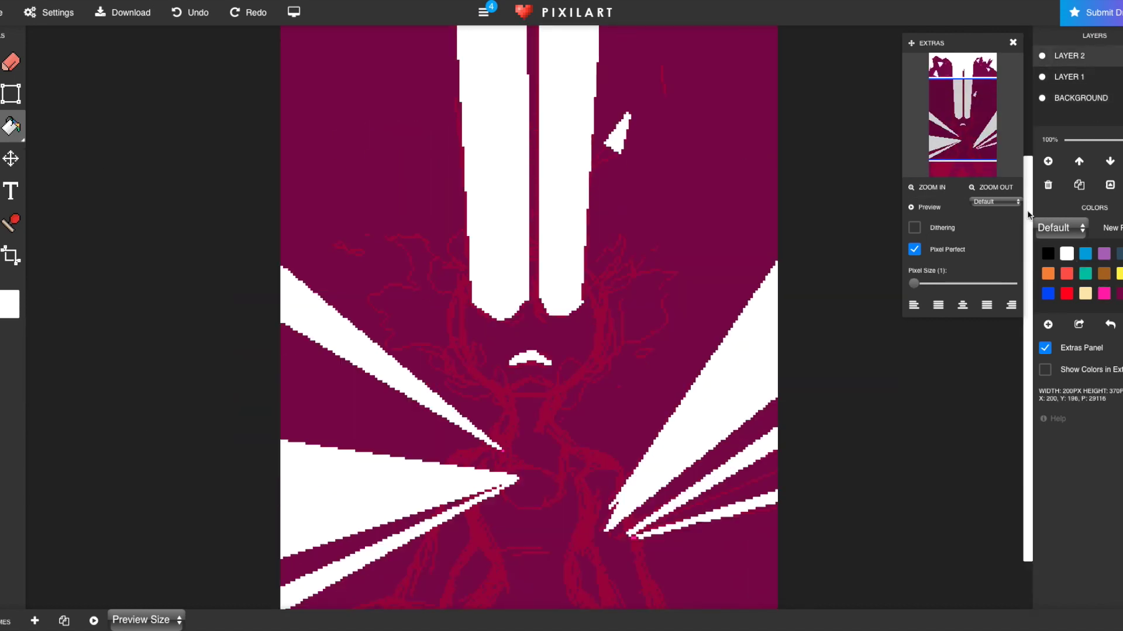
click(411, 163)
click(418, 69)
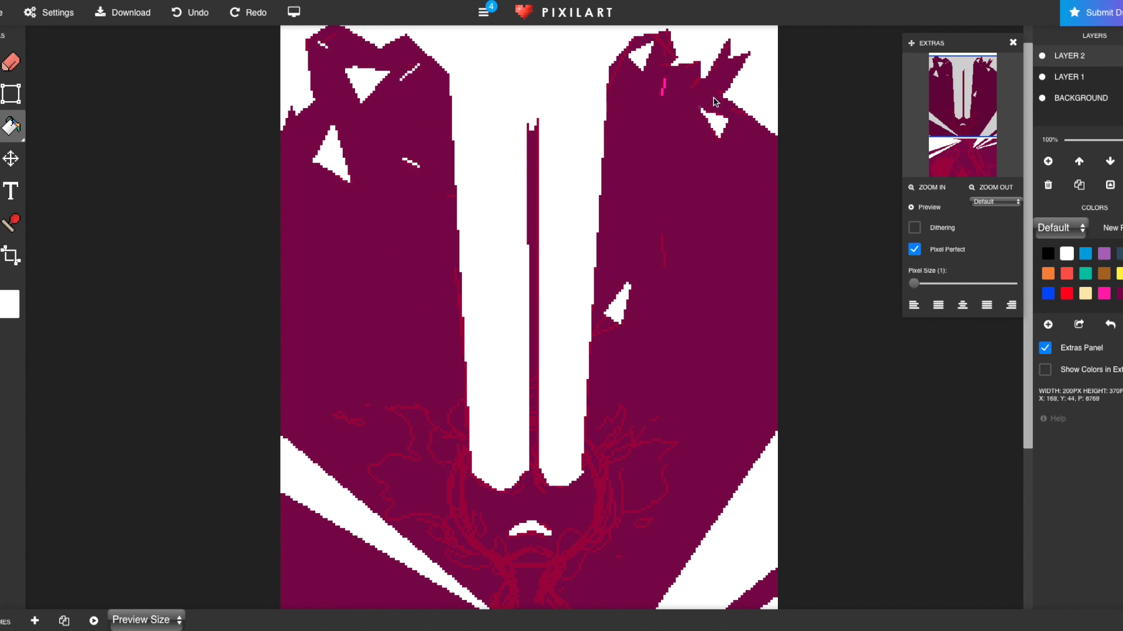
scroll(673, 76, down, 4)
click(990, 187)
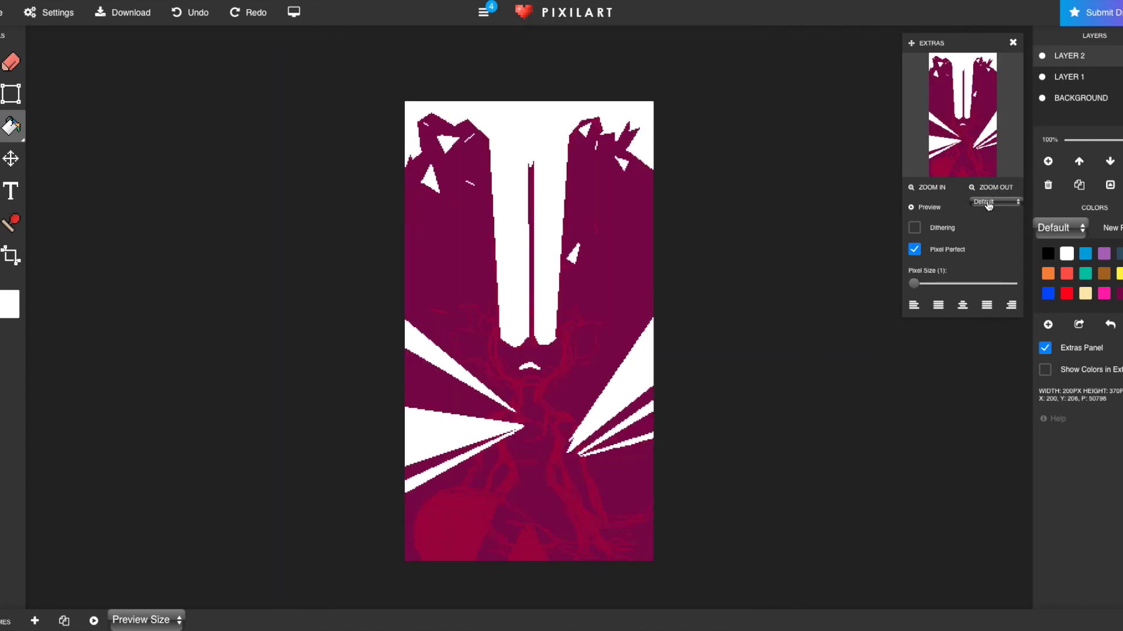
Mix a darker red as the primary color and add a new layer beneath Layer 2.
key(d)
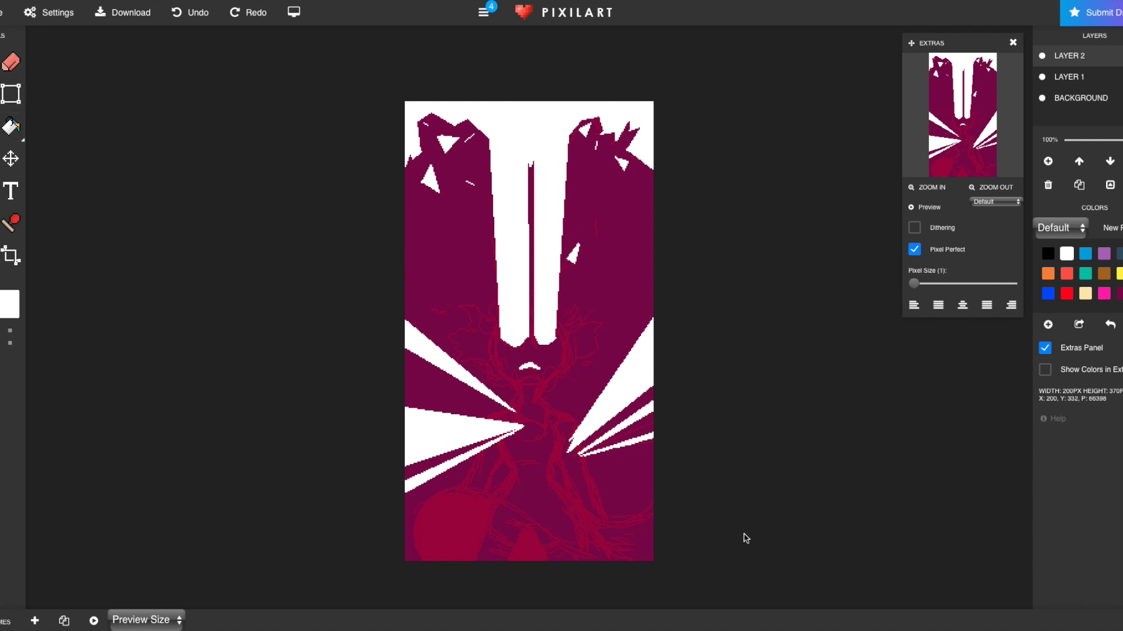
click(1067, 294)
click(2, 304)
click(166, 413)
click(2, 305)
click(166, 412)
scroll(517, 271, up, 2)
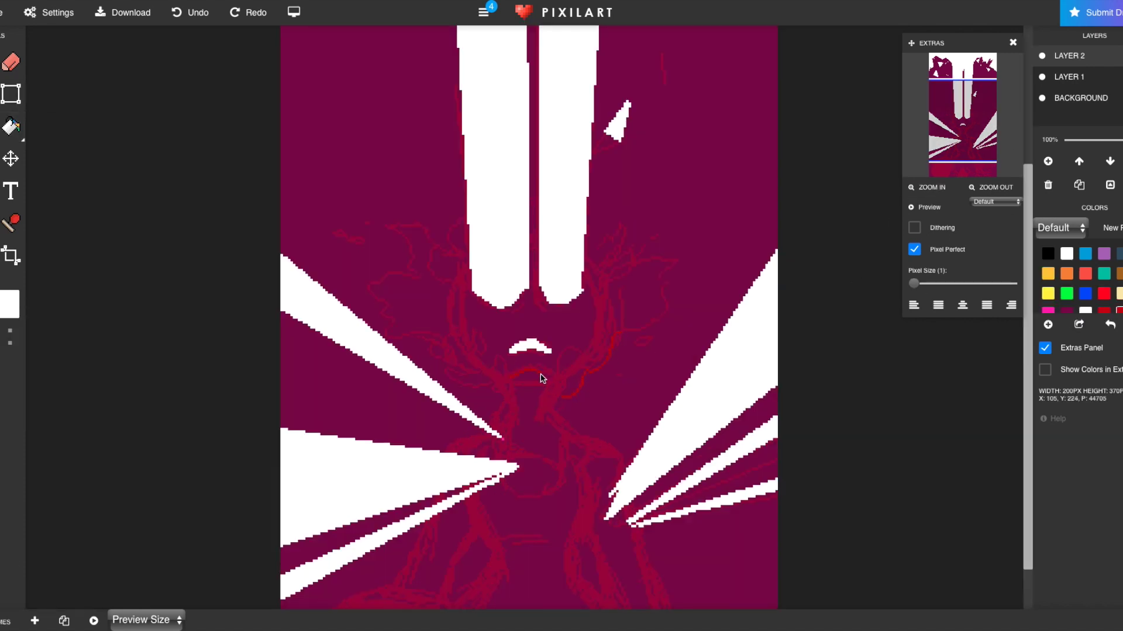
click(181, 14)
click(1048, 162)
Outline the figure's hair, face, neck, torso, arms and lower body in dark red on Layer 3, with Layer 2 hidden.
drag(508, 375, 554, 376)
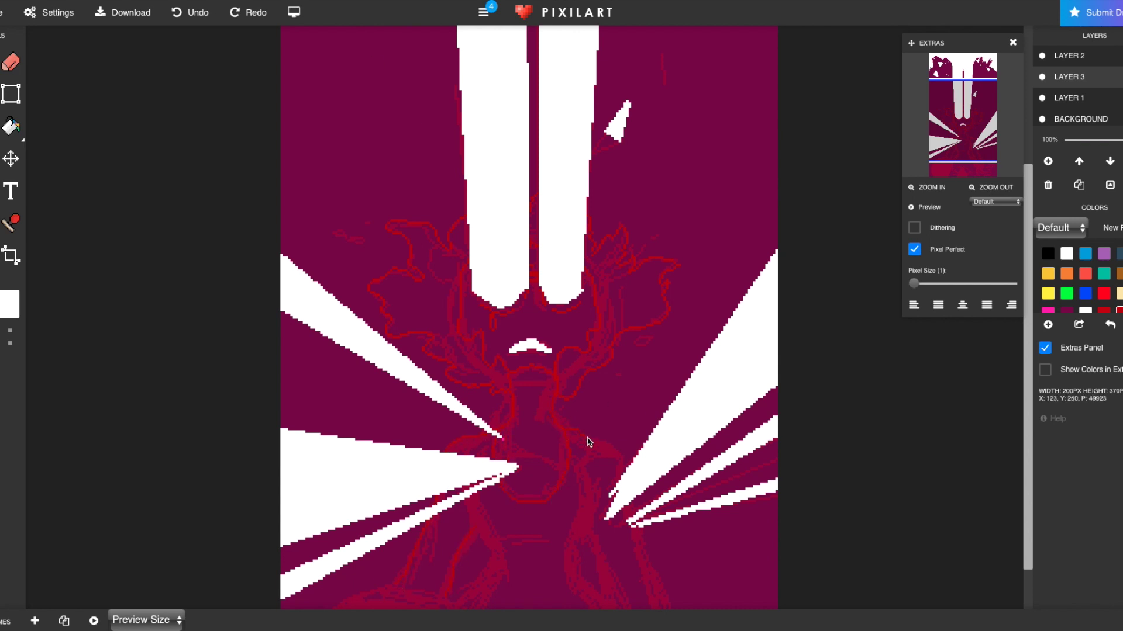
click(1042, 57)
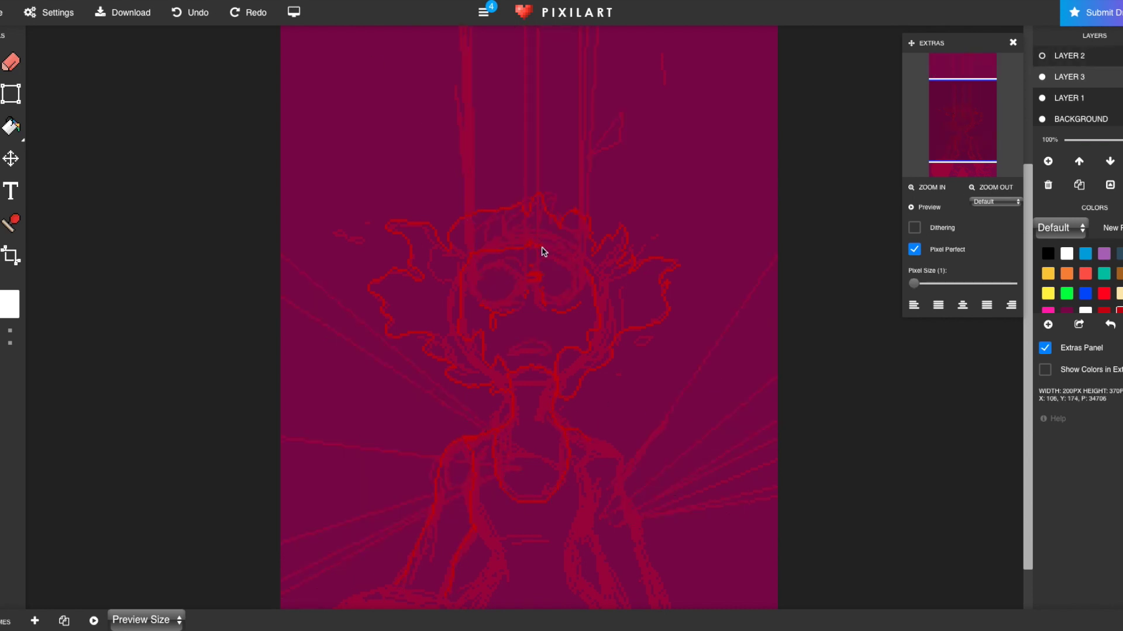
scroll(354, 246, down, 3)
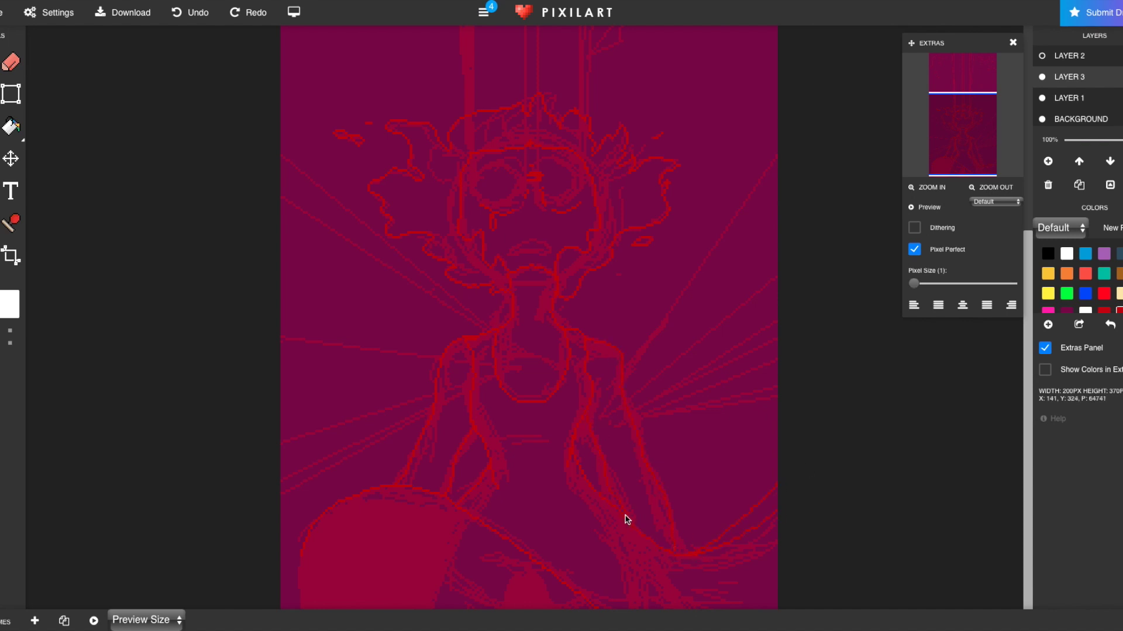
Fill the large foreground shapes and the round neckline dark red on Layer 3, and show Layer 2 again.
click(992, 188)
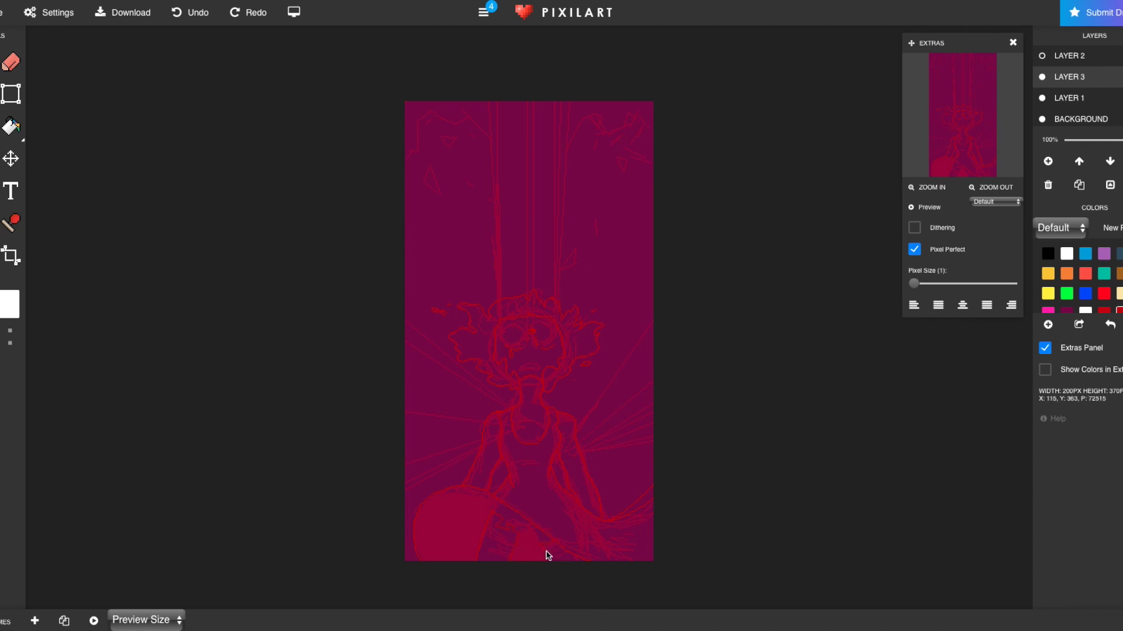
click(509, 518)
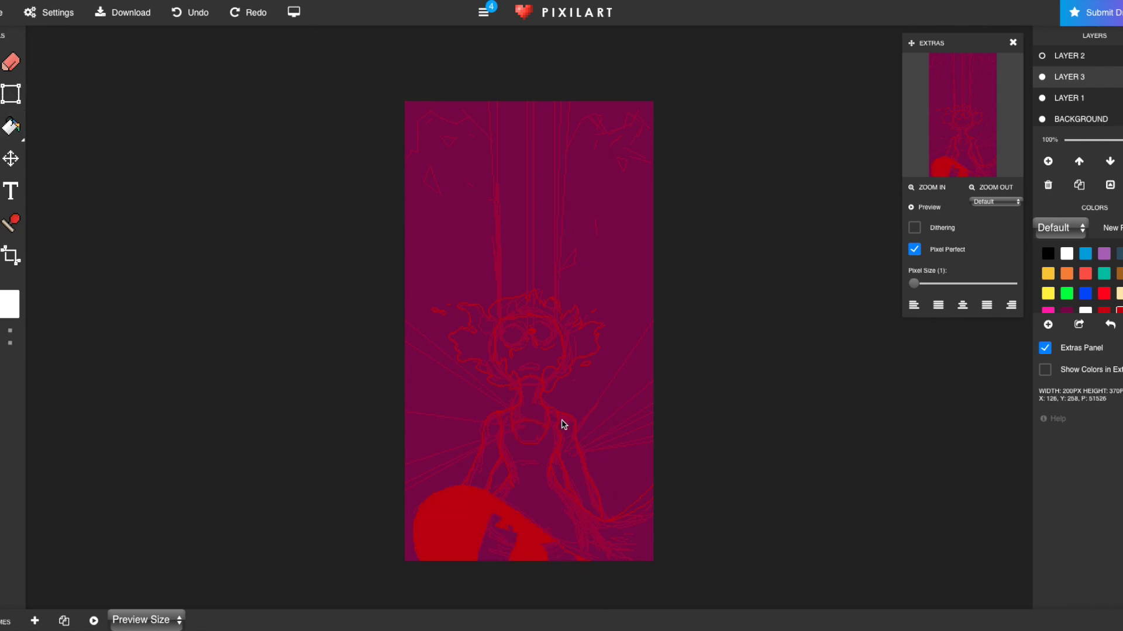
click(1041, 55)
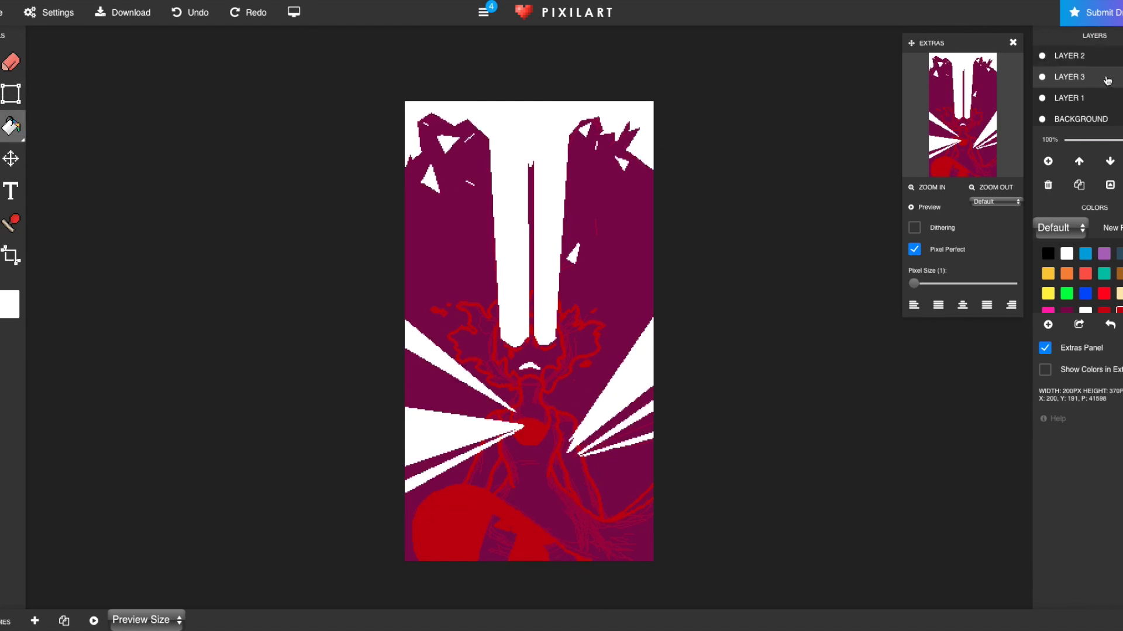
click(1043, 99)
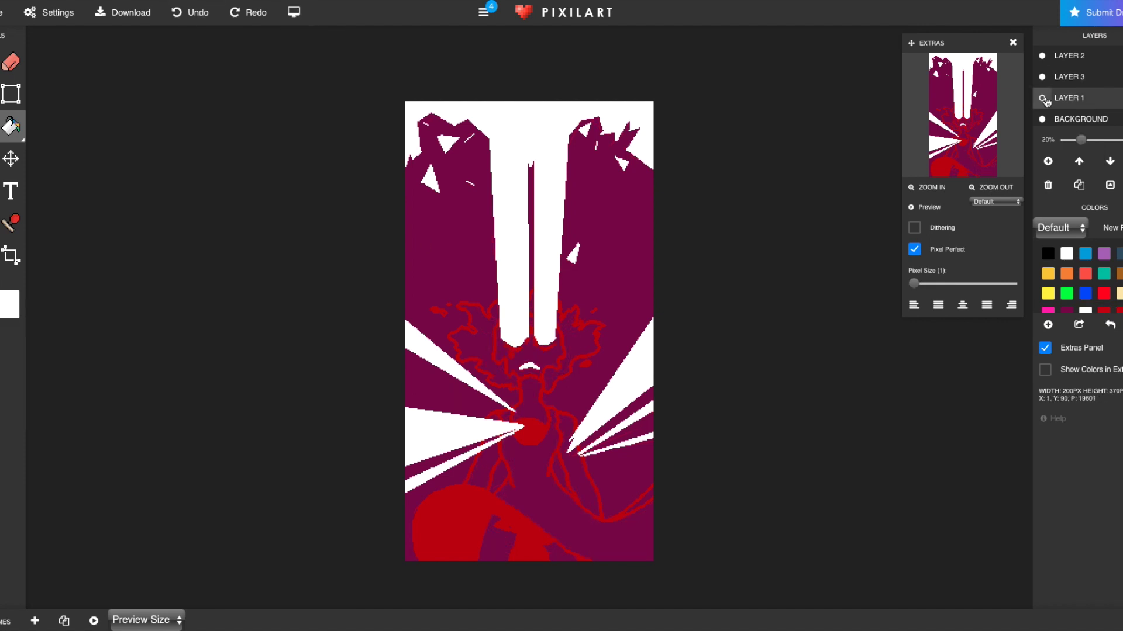
click(1070, 76)
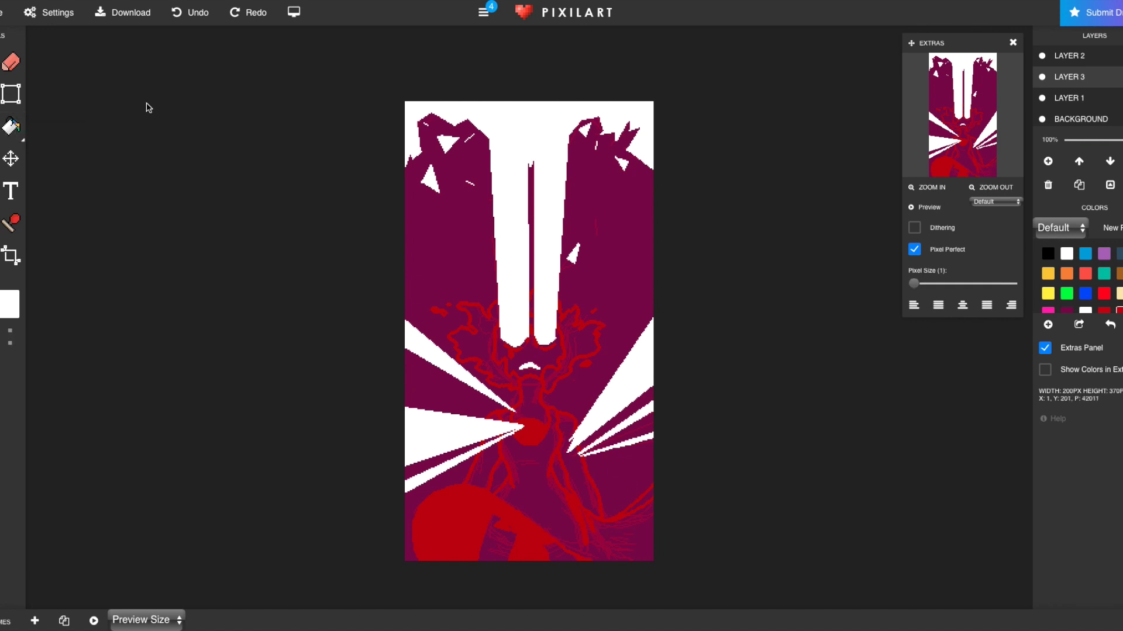
Duplicate Layer 3 and place the copy beneath it.
click(1042, 77)
click(1042, 77)
click(1079, 185)
drag(1075, 86, 1076, 106)
Fill the figure's hair, face, torso, arms and lower body with bright red on Layer 3 Copy.
click(1104, 293)
click(11, 126)
click(549, 355)
click(576, 343)
click(478, 345)
click(531, 485)
click(492, 460)
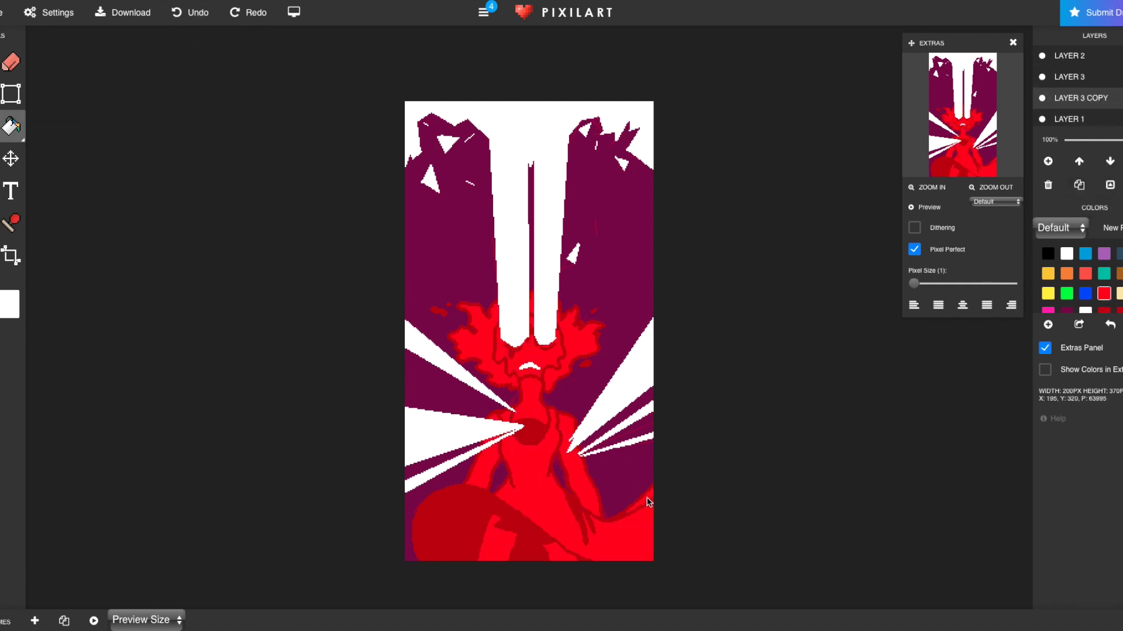
Shade the neck under the chin dark red and merge Layer 3 with its copy.
click(1070, 77)
click(1119, 311)
click(2, 62)
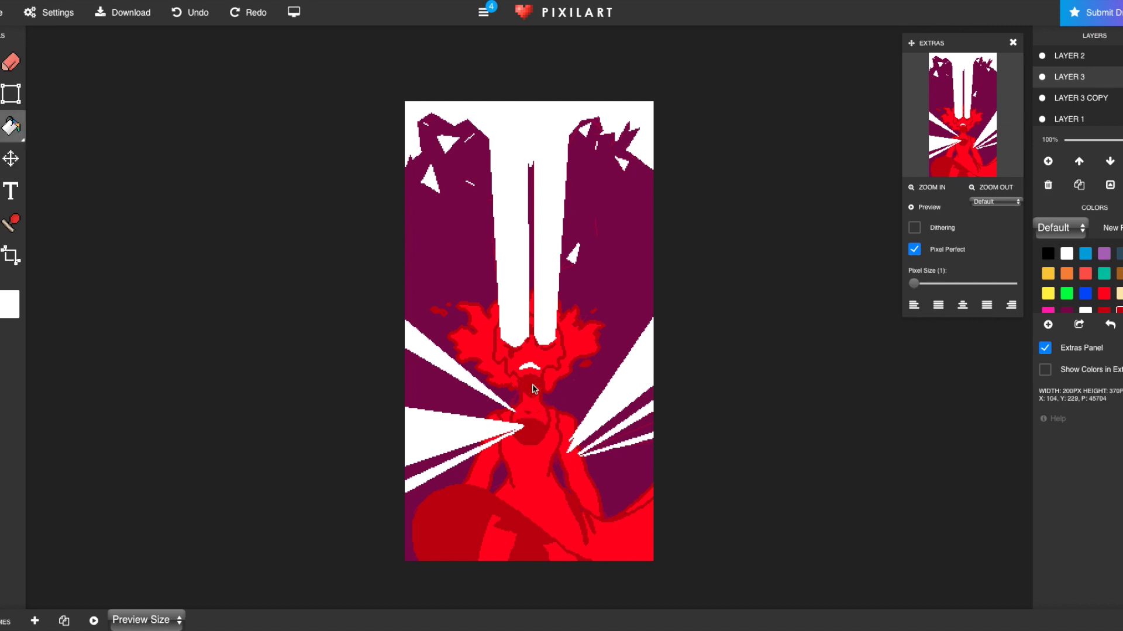
click(929, 187)
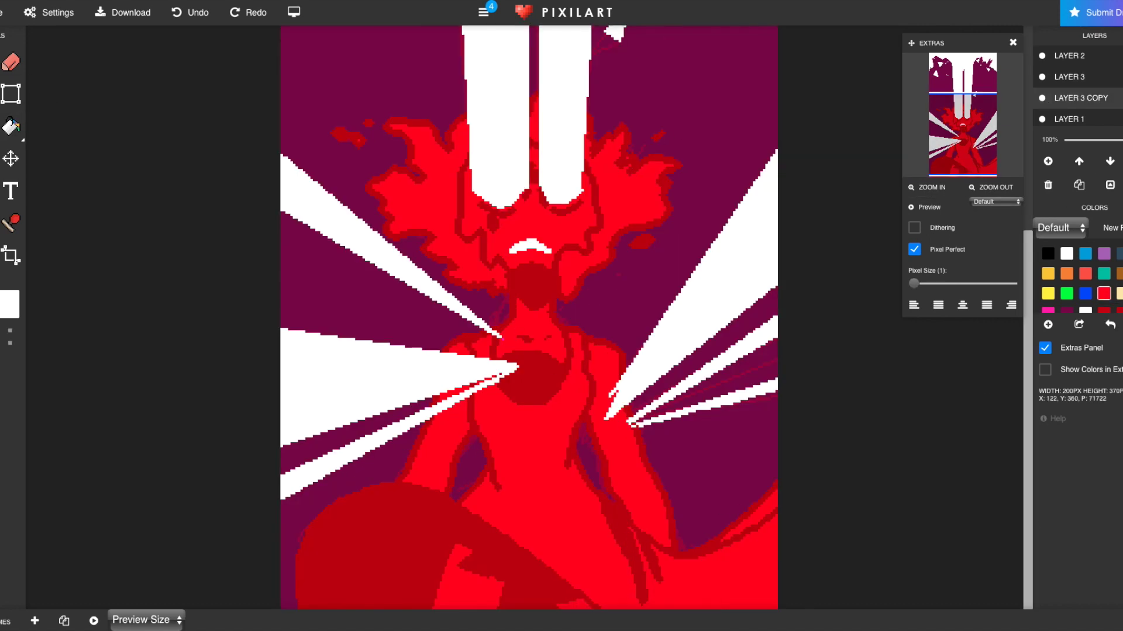
click(1067, 77)
click(1109, 185)
Mix a lighter red as the primary color for the figure's highlights.
click(196, 20)
click(1, 298)
click(142, 416)
click(1, 298)
click(141, 416)
drag(543, 433, 530, 449)
click(196, 16)
click(1, 127)
mouse_move(476, 205)
mouse_down()
mouse_move(464, 217)
mouse_move(584, 212)
mouse_move(581, 224)
mouse_up()
click(203, 11)
click(202, 13)
Hide Layer 2, then outline and fill light-red highlights on the figure's cheeks and nose on Layer 3.
mouse_move(470, 212)
mouse_down()
mouse_move(526, 255)
mouse_move(550, 255)
mouse_move(535, 258)
mouse_up()
click(11, 127)
click(524, 231)
key(ctrl+z)
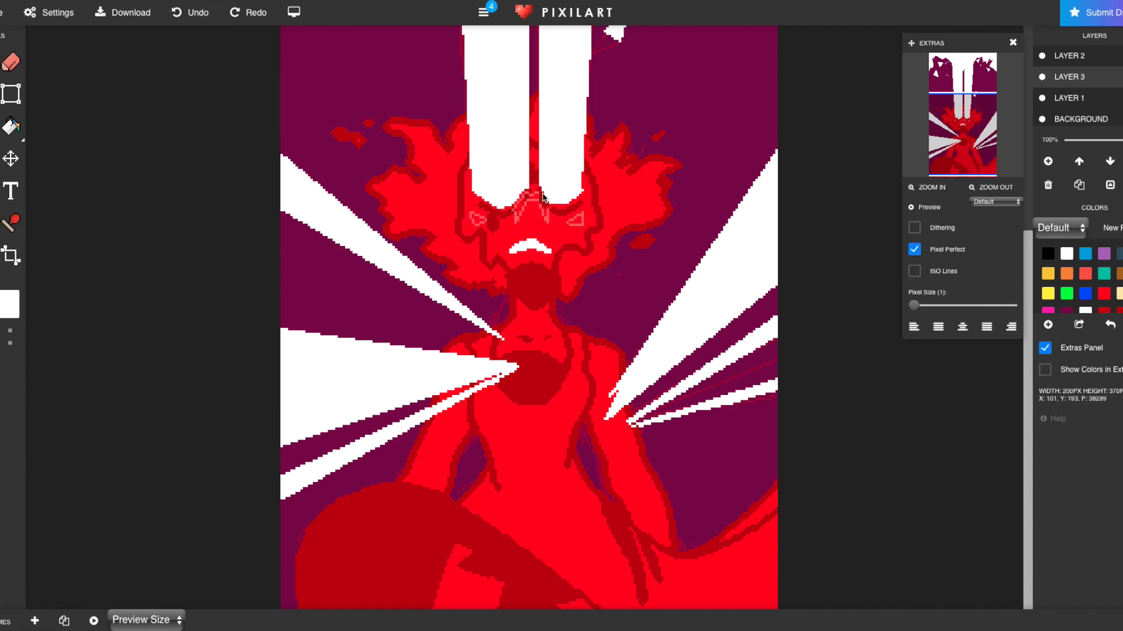
click(203, 13)
click(1041, 56)
drag(527, 199, 519, 209)
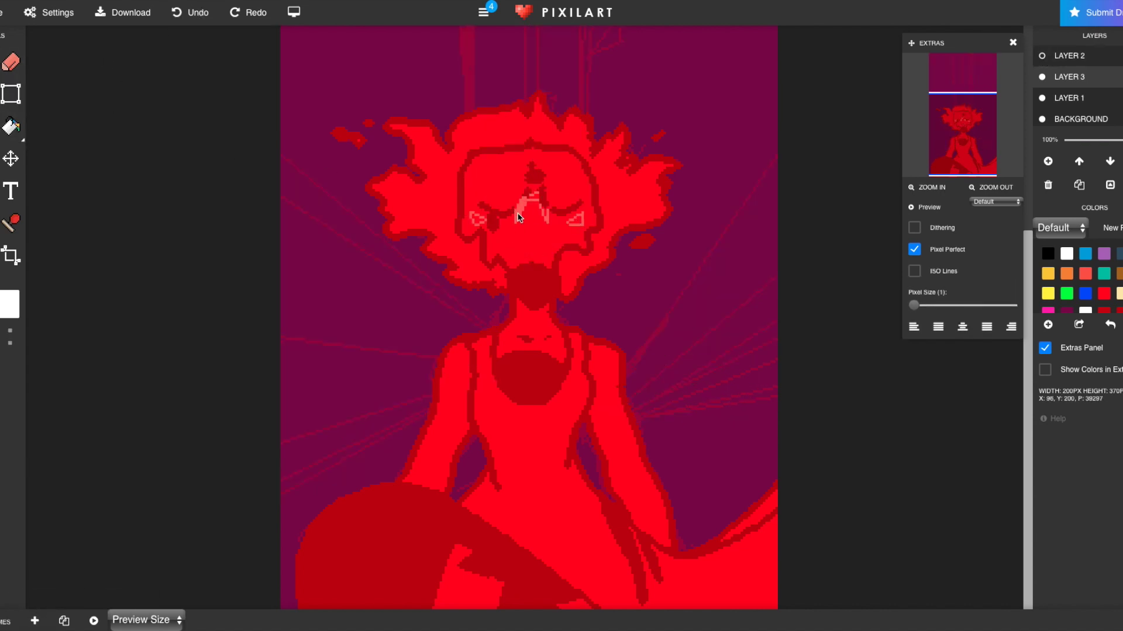
key(b)
click(576, 220)
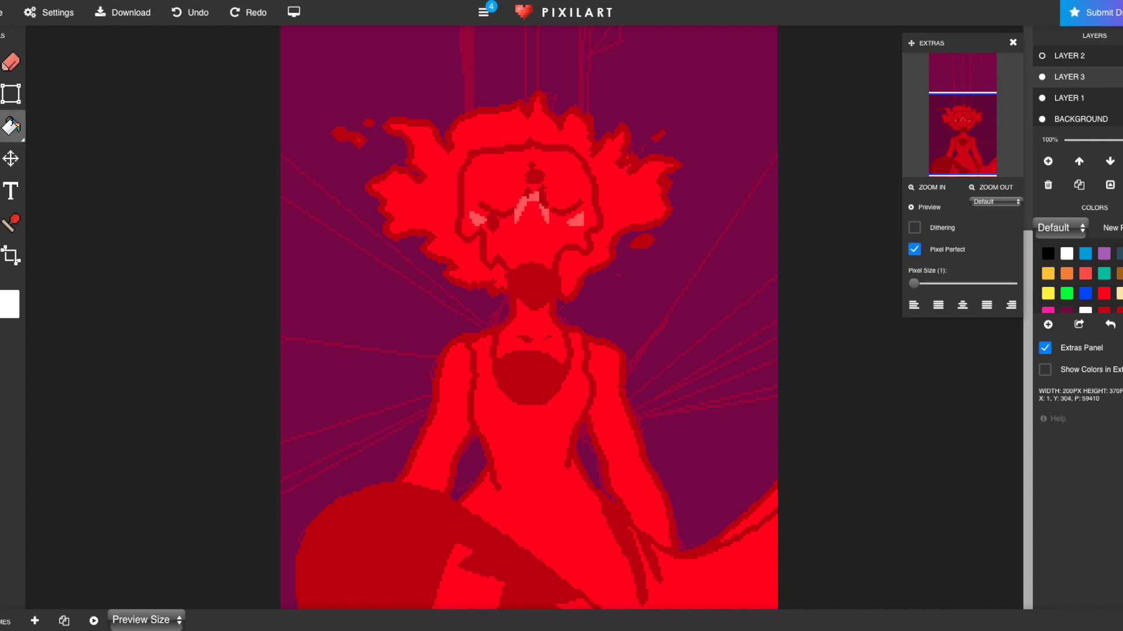
Draw the lower edge of the top, a shoulder highlight and a long hip streak in light red.
key(b)
drag(485, 430, 571, 438)
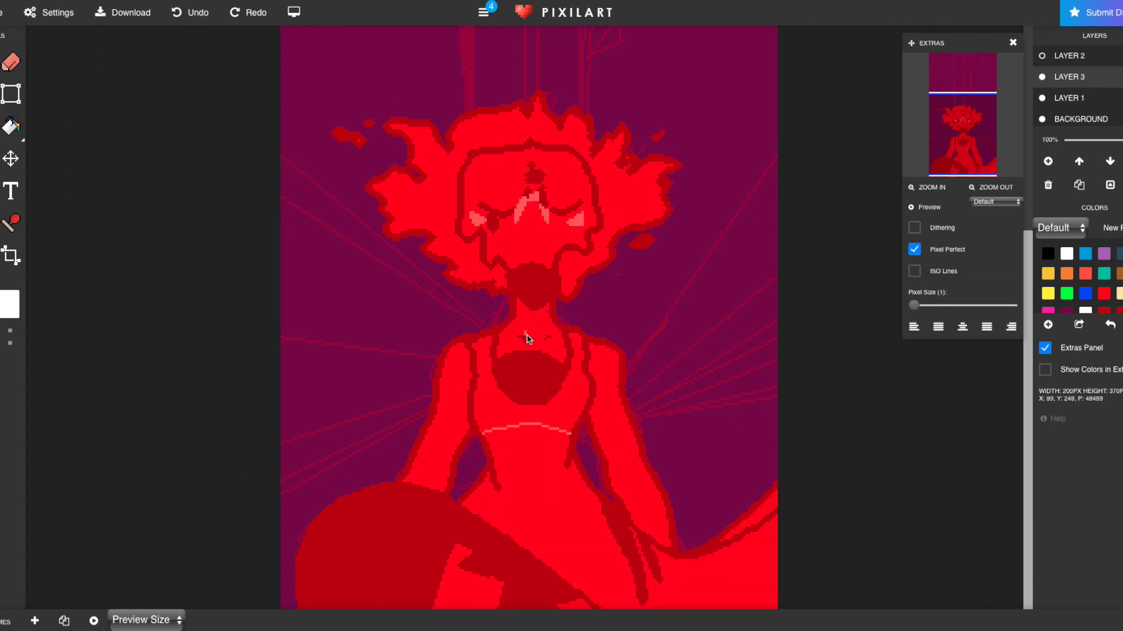
mouse_move(597, 349)
mouse_down()
mouse_move(615, 376)
mouse_move(601, 356)
mouse_move(610, 361)
mouse_up()
click(202, 20)
mouse_move(565, 507)
mouse_down()
mouse_move(575, 490)
mouse_move(613, 579)
mouse_up()
Mix a pale pink and add small highlights on the cheeks, nose and both shoulders.
click(2, 297)
drag(3, 312, 5, 314)
click(142, 415)
drag(472, 216, 480, 222)
mouse_move(525, 200)
mouse_down()
mouse_move(518, 209)
mouse_move(547, 215)
mouse_up()
mouse_move(525, 200)
mouse_down()
mouse_move(520, 207)
mouse_move(574, 222)
mouse_up()
drag(457, 350, 453, 357)
drag(605, 354, 612, 362)
Fill the hip streak and the figure's top with light red, touching up the top's outline.
click(11, 127)
scroll(1081, 287, down, 1)
click(1085, 296)
click(577, 510)
click(529, 416)
click(2, 191)
click(518, 453)
click(2, 94)
drag(551, 428, 578, 423)
click(11, 126)
mouse_move(476, 415)
mouse_down()
mouse_move(503, 430)
mouse_move(480, 400)
mouse_move(506, 409)
mouse_up()
click(484, 426)
Outline and fill pale pink highlights on both sides of the figure's top.
click(3, 94)
click(1103, 296)
drag(560, 402, 577, 382)
drag(562, 402, 580, 386)
click(10, 126)
click(571, 391)
click(491, 399)
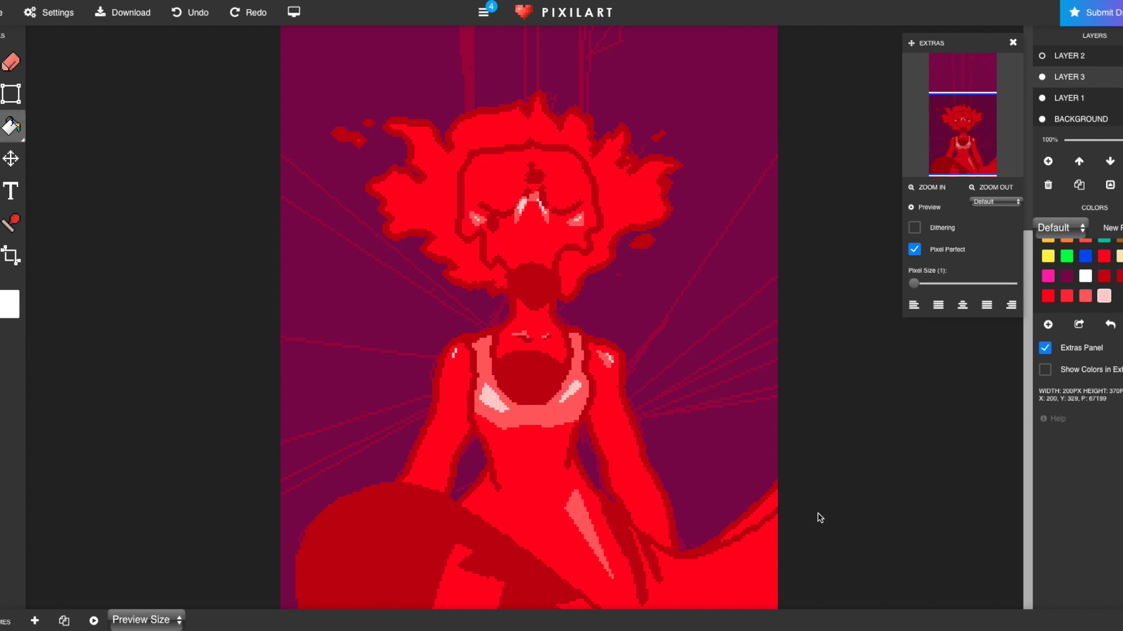
Try dark red and yellow fills on the Background layer.
click(1081, 119)
click(363, 326)
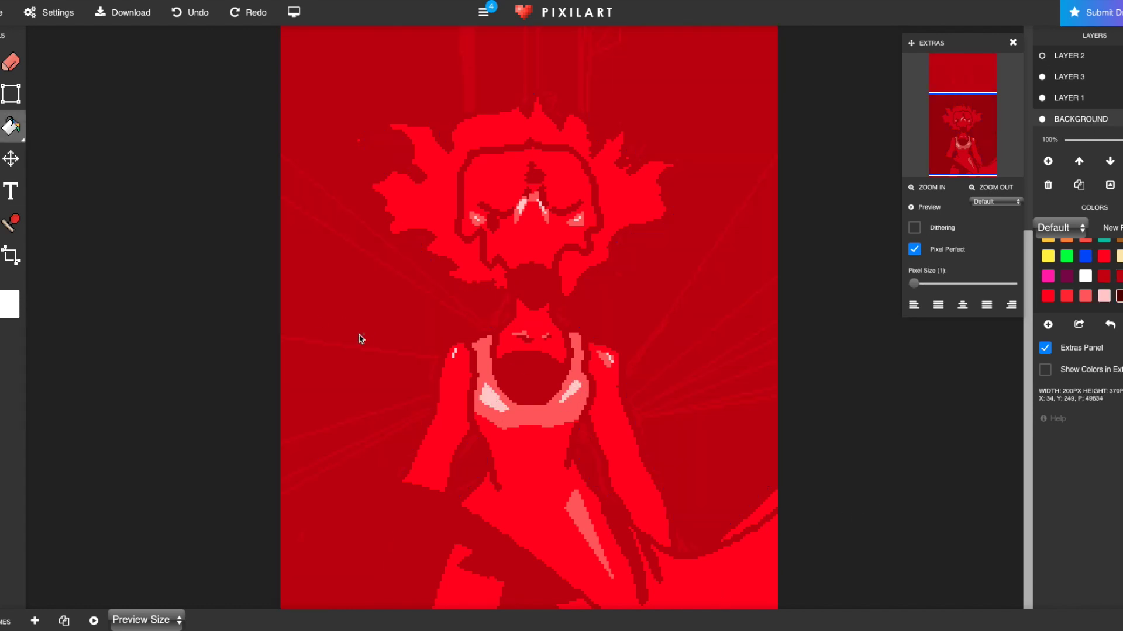
click(360, 338)
click(1048, 256)
click(632, 370)
drag(1027, 345, 1016, 184)
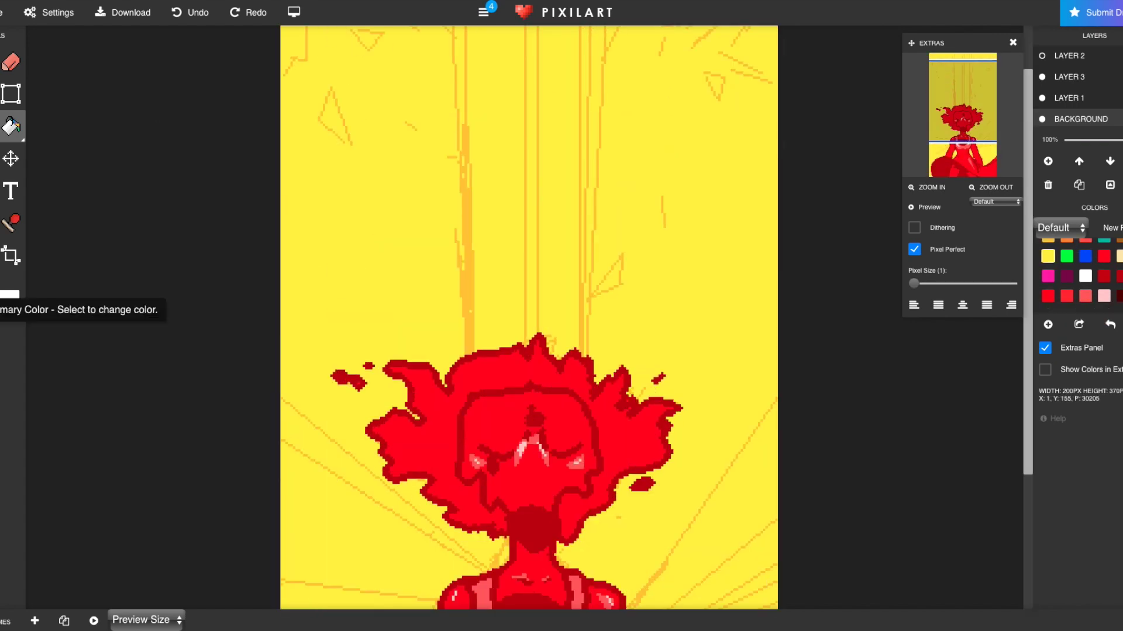
Fill the Background layer with orange.
click(5, 298)
click(142, 416)
click(423, 223)
Hide Layer 3 and outline a broad jagged glow around the eye beams in light orange on the Background layer.
click(4, 301)
click(143, 416)
key(d)
click(995, 188)
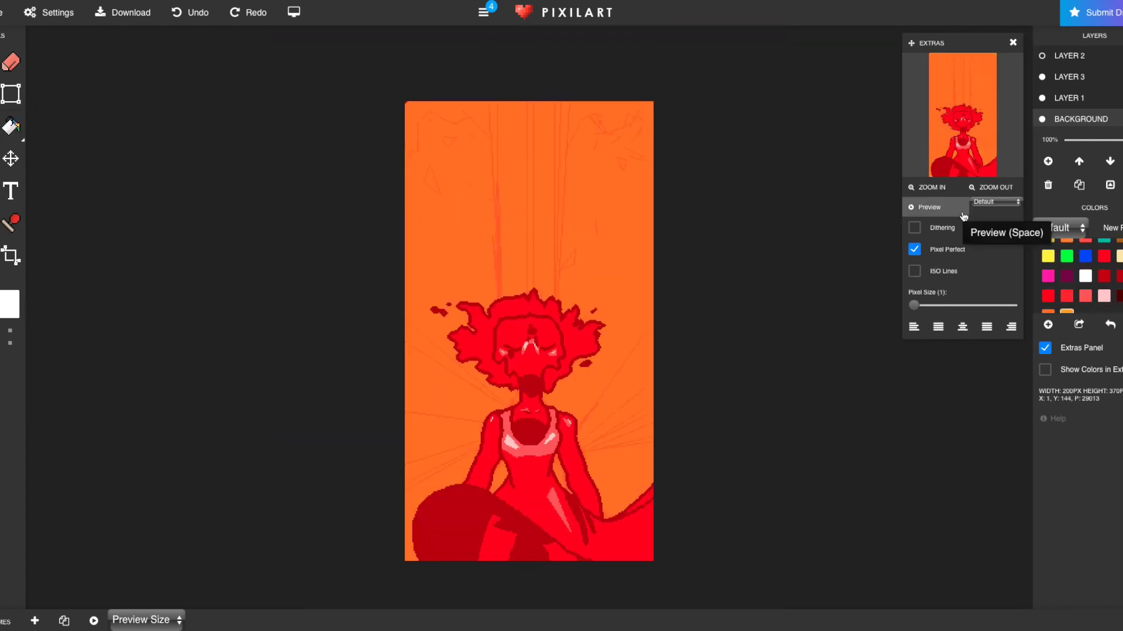
click(1042, 77)
mouse_move(475, 203)
mouse_down()
mouse_move(491, 312)
mouse_move(555, 339)
mouse_move(586, 188)
mouse_up()
drag(585, 189, 612, 218)
drag(611, 219, 653, 228)
drag(475, 205, 444, 228)
drag(444, 227, 423, 197)
drag(424, 197, 404, 216)
Draw wide light-orange ray outlines from both sides of the torso to the canvas edges.
drag(553, 430, 654, 297)
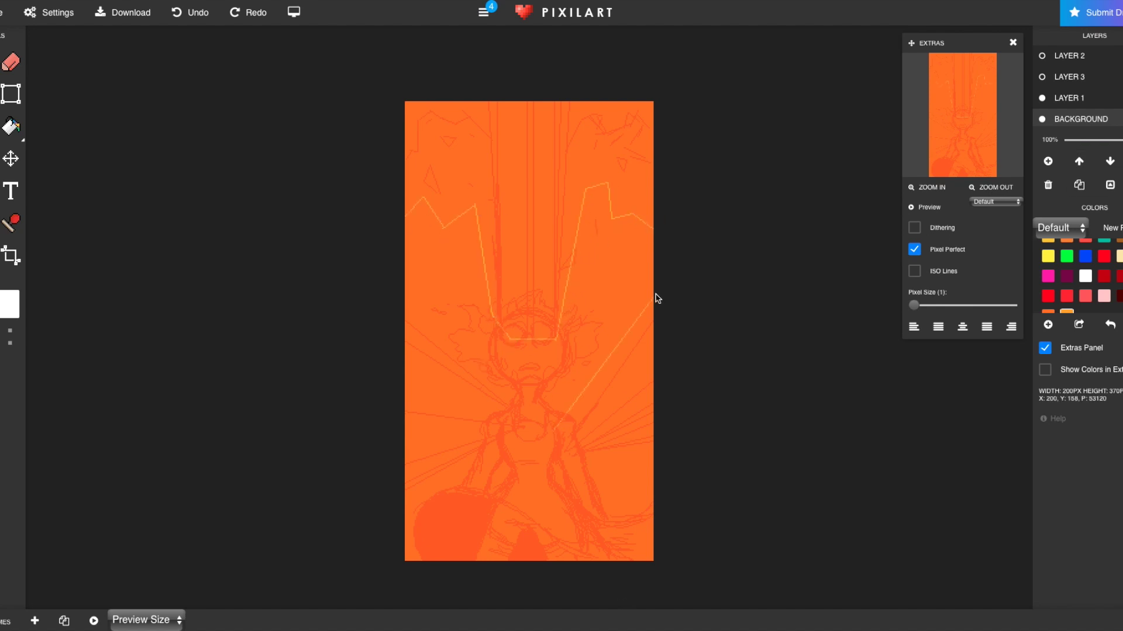
drag(646, 477, 660, 460)
key(ctrl+z)
drag(563, 454, 656, 461)
drag(462, 391, 404, 355)
mouse_move(522, 420)
mouse_down()
mouse_move(404, 291)
mouse_move(404, 511)
mouse_up()
Fill the eye-beam glow and the torso rays with light orange on the Background layer.
key(b)
click(588, 166)
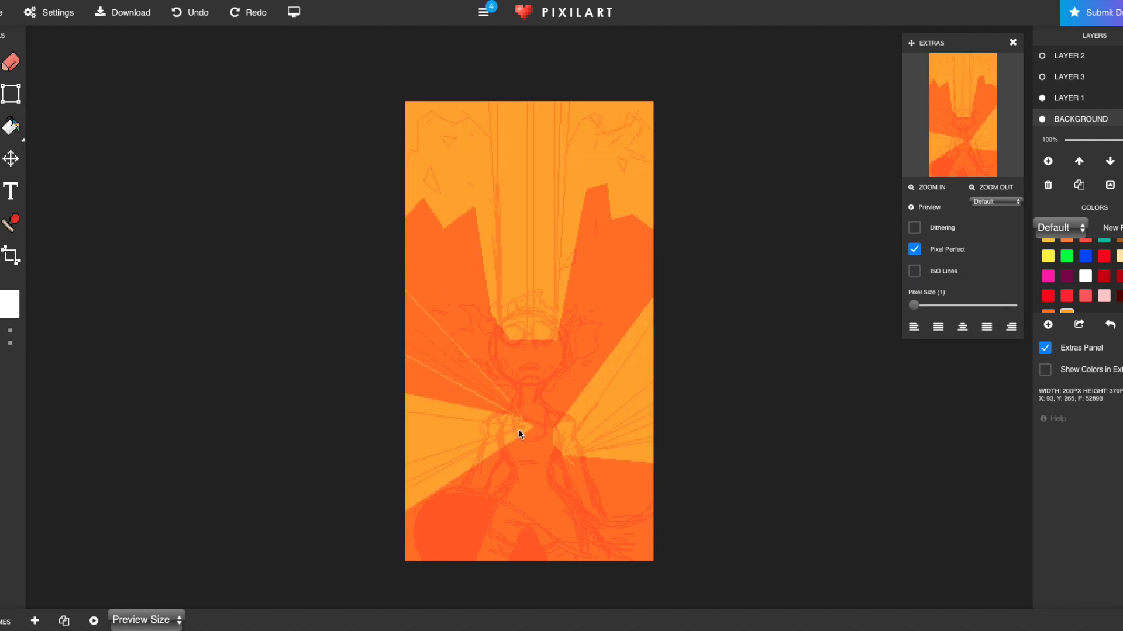
click(410, 388)
Outline a narrower jagged glow around the eye beams in yellow on the Background layer.
click(1, 304)
click(87, 388)
click(142, 416)
key(l)
drag(500, 324, 478, 142)
drag(478, 142, 456, 173)
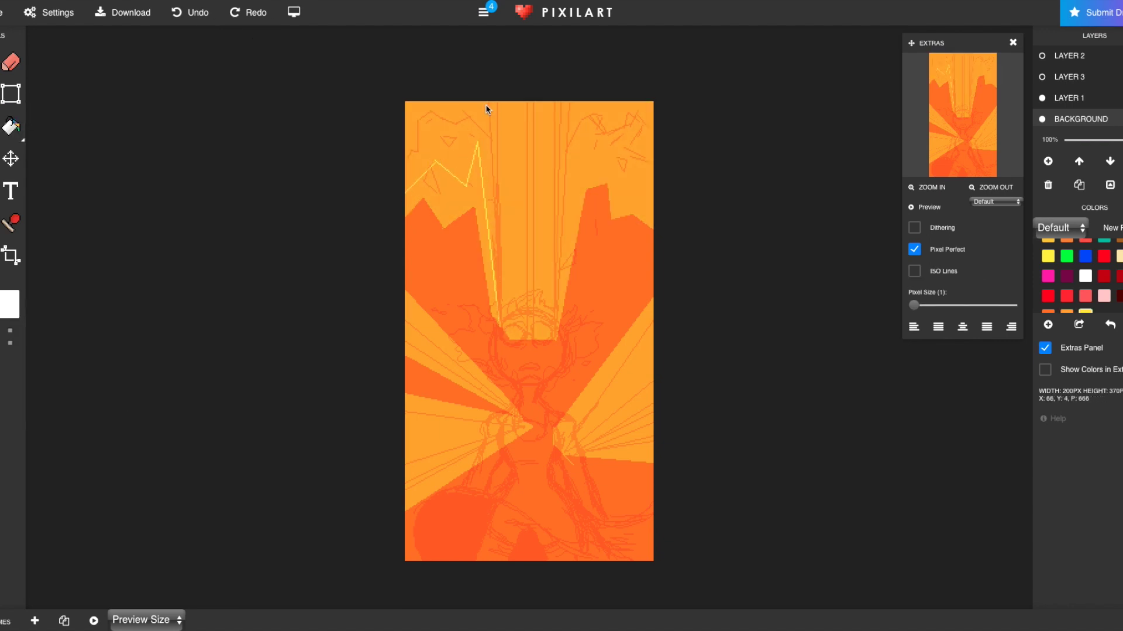
mouse_move(563, 282)
mouse_down()
mouse_move(584, 147)
mouse_move(596, 171)
mouse_up()
drag(595, 171, 628, 173)
drag(628, 173, 624, 202)
drag(654, 214, 622, 202)
Fill the inner eye-beam glow with yellow on the Background layer.
click(11, 125)
click(453, 150)
click(413, 192)
Outline narrower yellow rays inside the light-orange torso rays on both sides of the figure.
click(2, 94)
drag(553, 434, 653, 315)
click(1042, 99)
drag(519, 415, 403, 348)
drag(482, 446, 404, 500)
Fill the inner torso rays with yellow.
click(11, 126)
click(468, 380)
click(447, 442)
click(614, 403)
Show Layer 3 and Layer 2 with Layer 1 hidden, and shift Layer 3's hue to orange-red.
click(1042, 77)
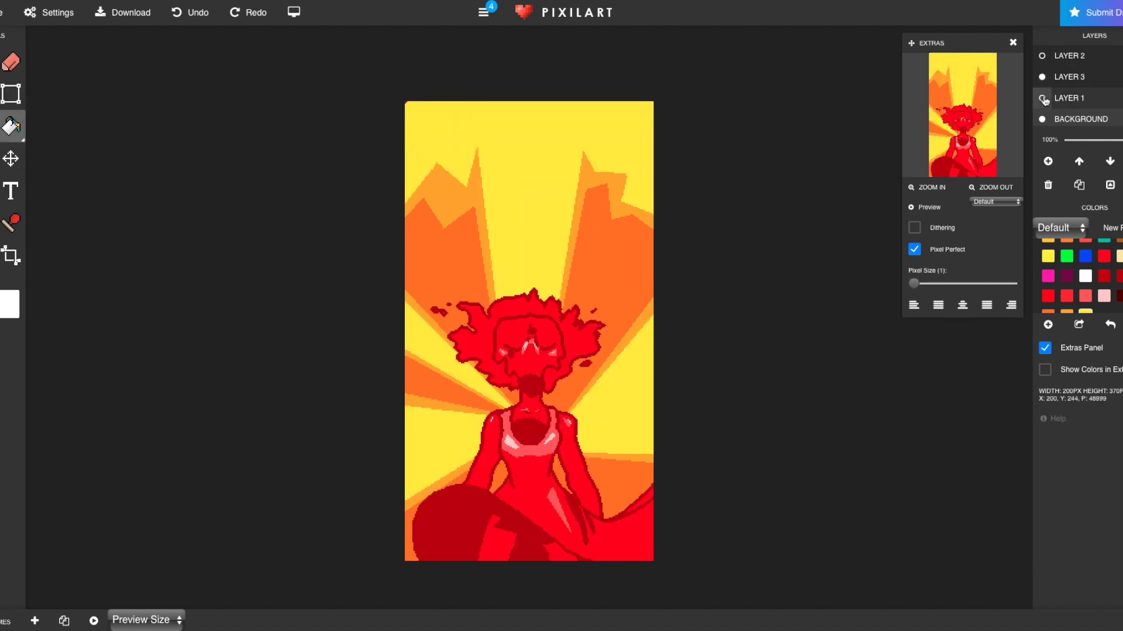
click(1068, 77)
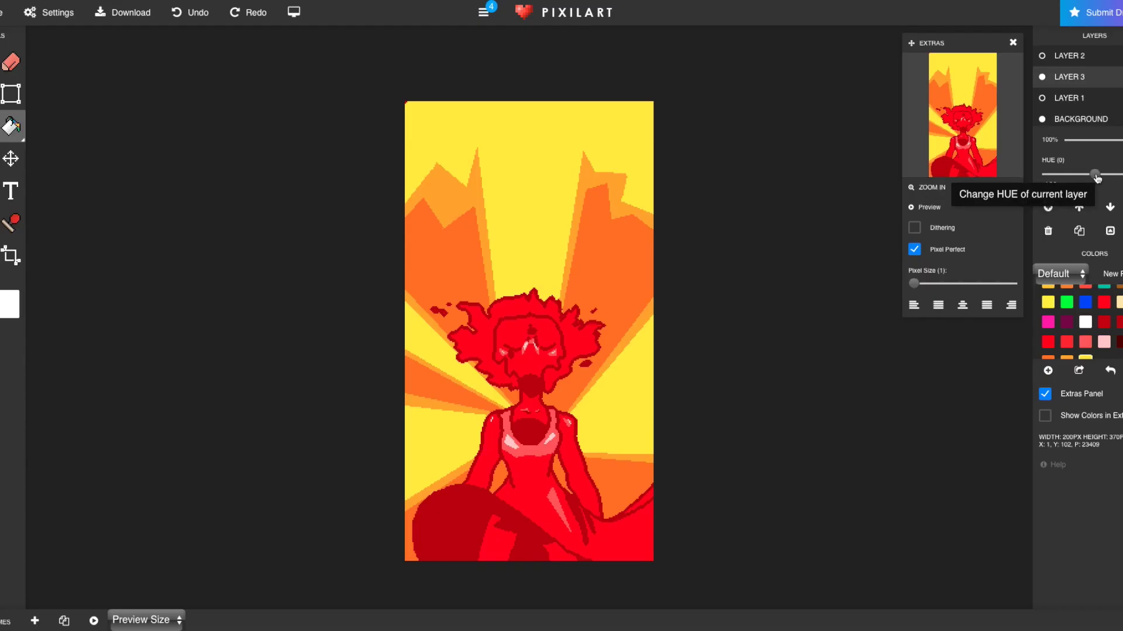
drag(1094, 178, 1096, 181)
click(1042, 56)
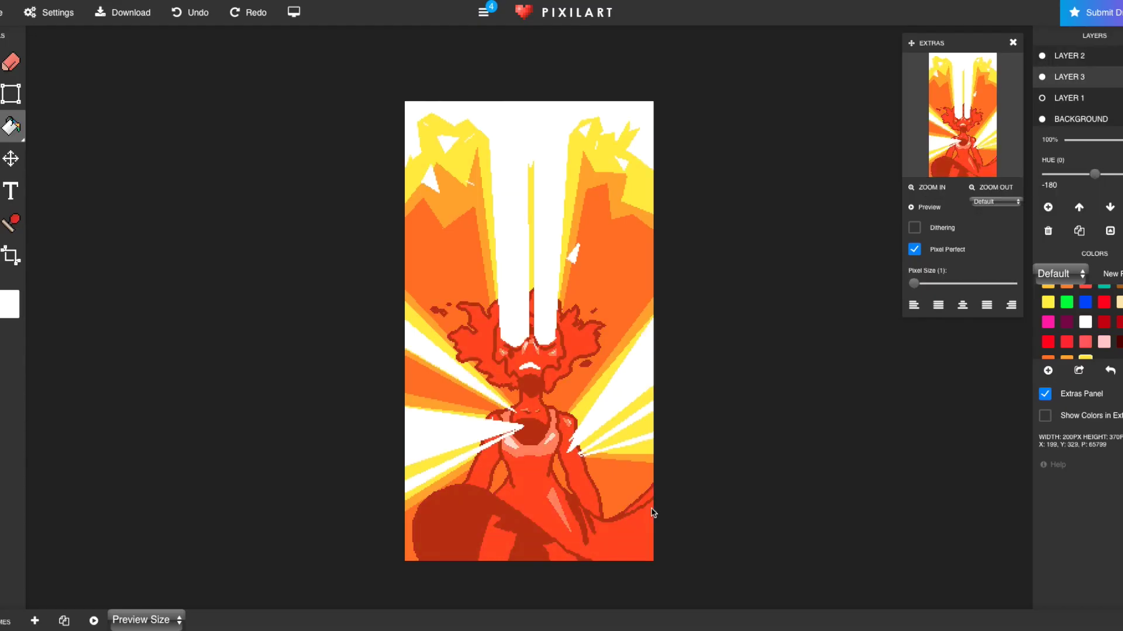
Duplicate Layer 3, clear Layer 1 from the stack by merging, and hide Layer 2.
click(1078, 230)
click(1042, 119)
click(1110, 230)
click(1070, 77)
click(1042, 56)
Outline shadow shapes across the figure's waist and skirt in dark red on the Layer 3 copy.
click(1, 94)
click(507, 298)
click(1, 61)
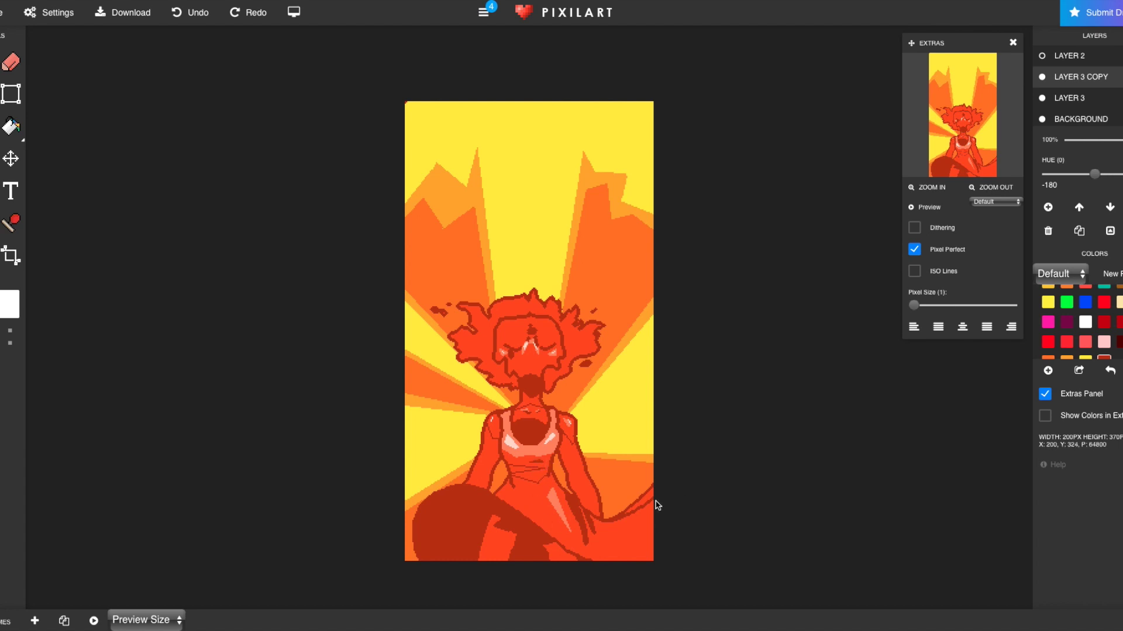
mouse_move(500, 529)
mouse_down()
mouse_move(490, 562)
mouse_move(507, 544)
mouse_up()
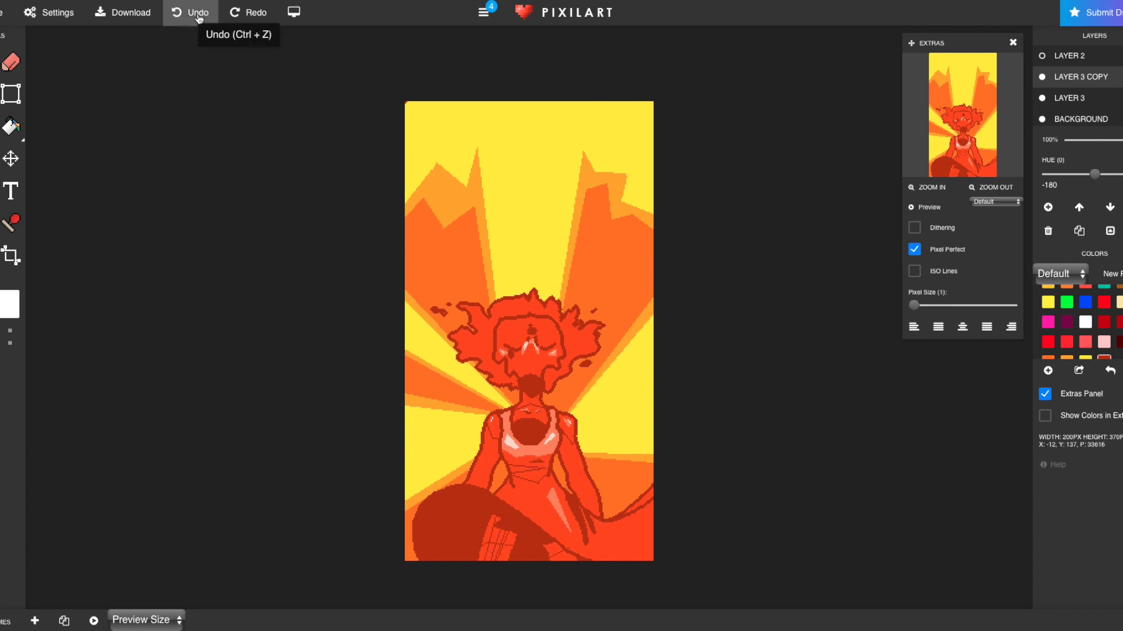
Fill the shadow areas of the skirt, arms and waist with dark red.
click(11, 126)
click(493, 544)
click(497, 528)
click(507, 554)
click(540, 511)
click(483, 462)
click(525, 470)
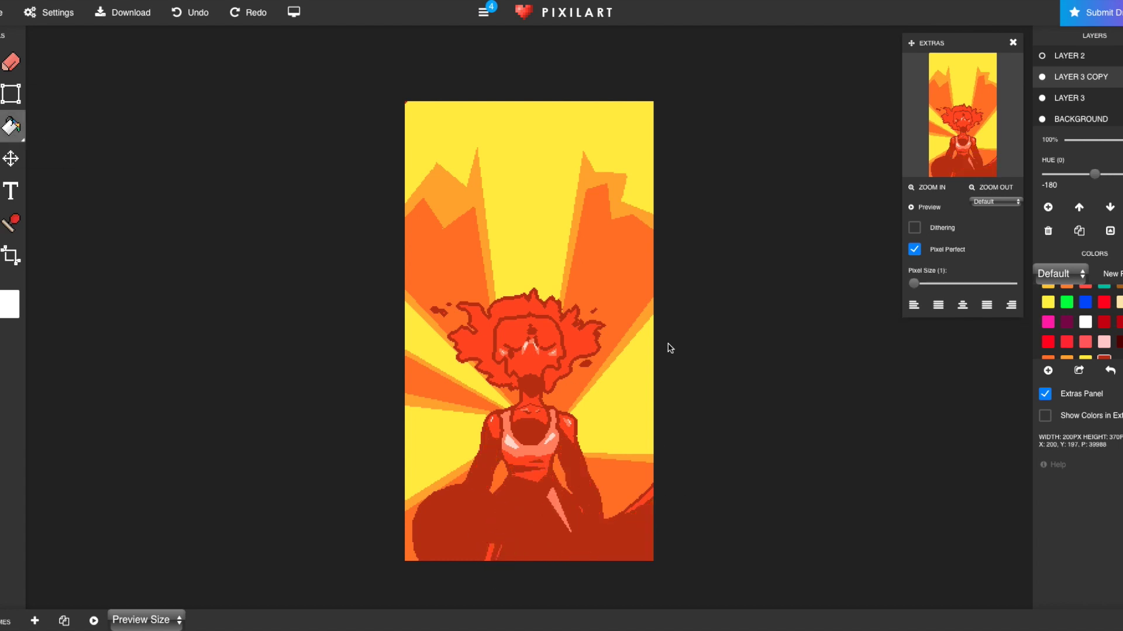
Outline shadow shapes on the figure's face and fill them with dark red.
key(l)
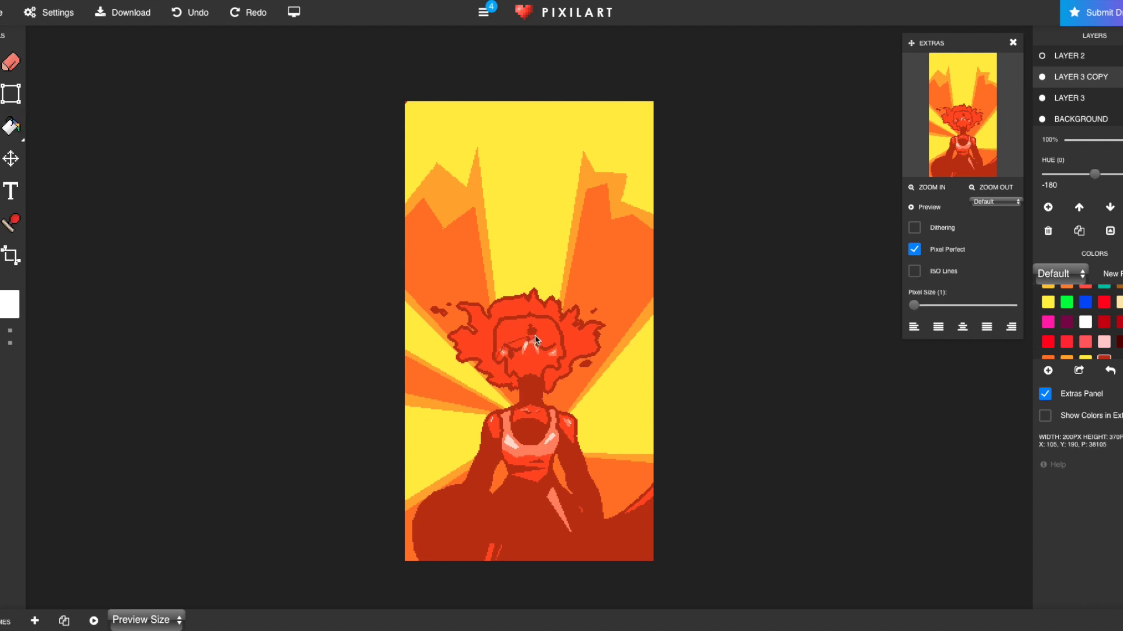
drag(526, 375, 558, 355)
key(b)
click(517, 372)
click(532, 329)
Add dark-red shadows to the hair and the skirt's edge, and lower the shadow layer's opacity.
key(l)
mouse_move(477, 333)
mouse_down()
mouse_move(494, 344)
mouse_move(474, 340)
mouse_up()
click(11, 126)
click(480, 363)
click(583, 350)
click(644, 501)
drag(1121, 140, 1104, 140)
Duplicate the layer and outline a second set of shadow shapes on the forehead, body and skirt in dark red.
click(1078, 231)
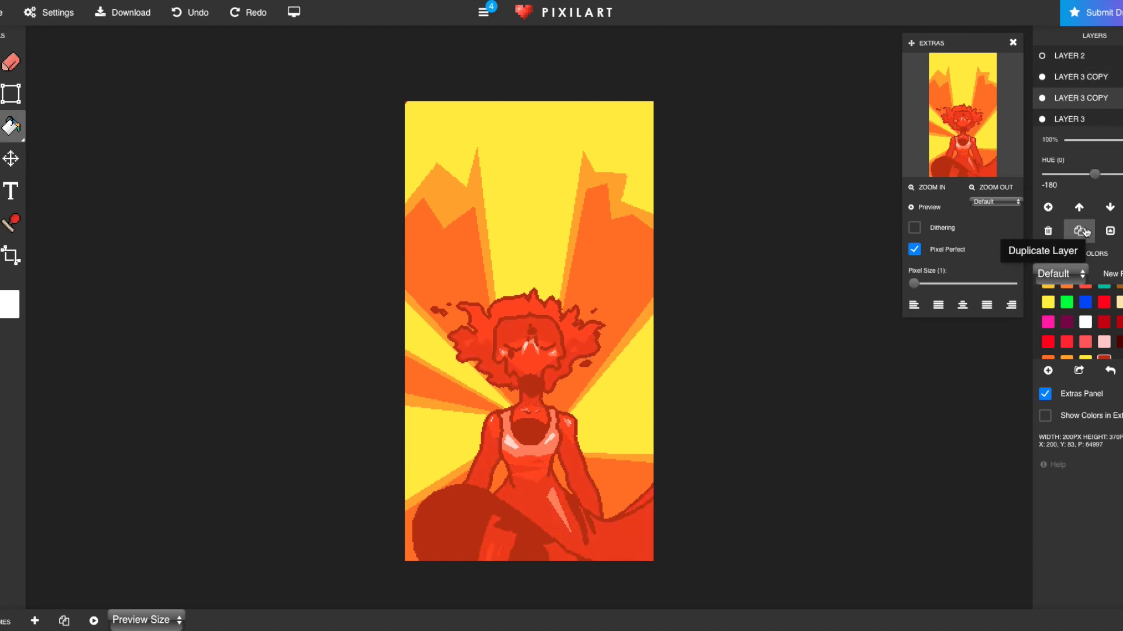
key(l)
drag(496, 348, 515, 320)
drag(529, 336, 507, 336)
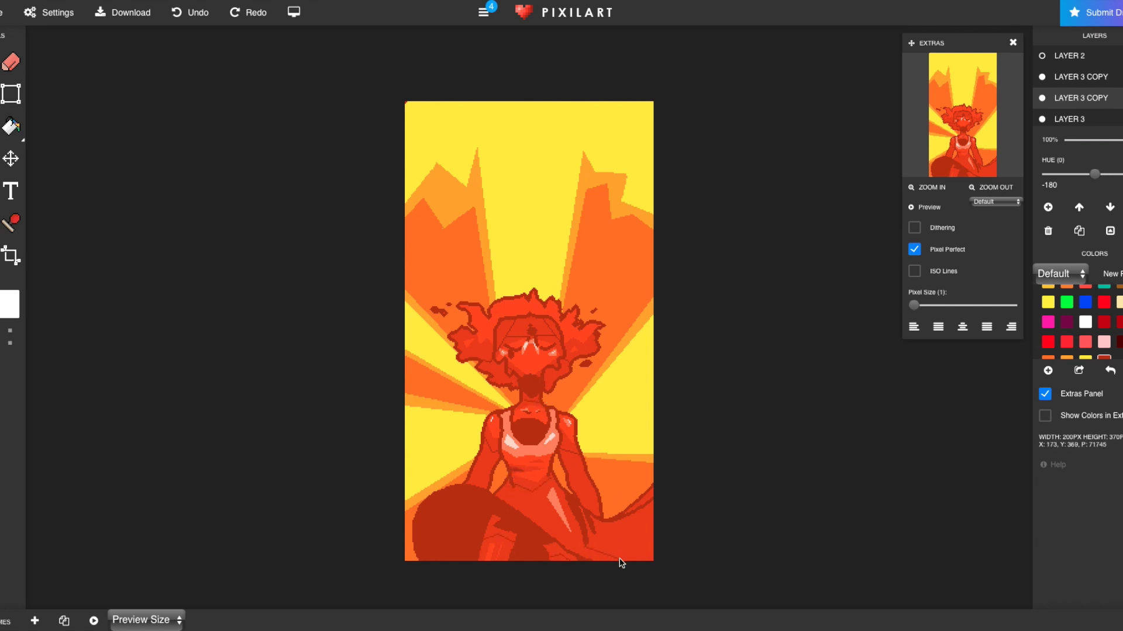
drag(607, 533, 629, 537)
Fill the second set of shadow shapes on the face, hair, neck, arms and skirt with dark red.
click(11, 126)
click(531, 326)
click(557, 377)
click(510, 379)
click(482, 468)
click(637, 526)
click(1, 62)
click(10, 126)
click(500, 527)
click(557, 551)
click(531, 397)
Lower the second shadow layer's opacity and merge the figure's layers into one.
mouse_move(1079, 139)
mouse_down()
mouse_move(1105, 139)
mouse_move(1092, 139)
mouse_up()
click(1109, 230)
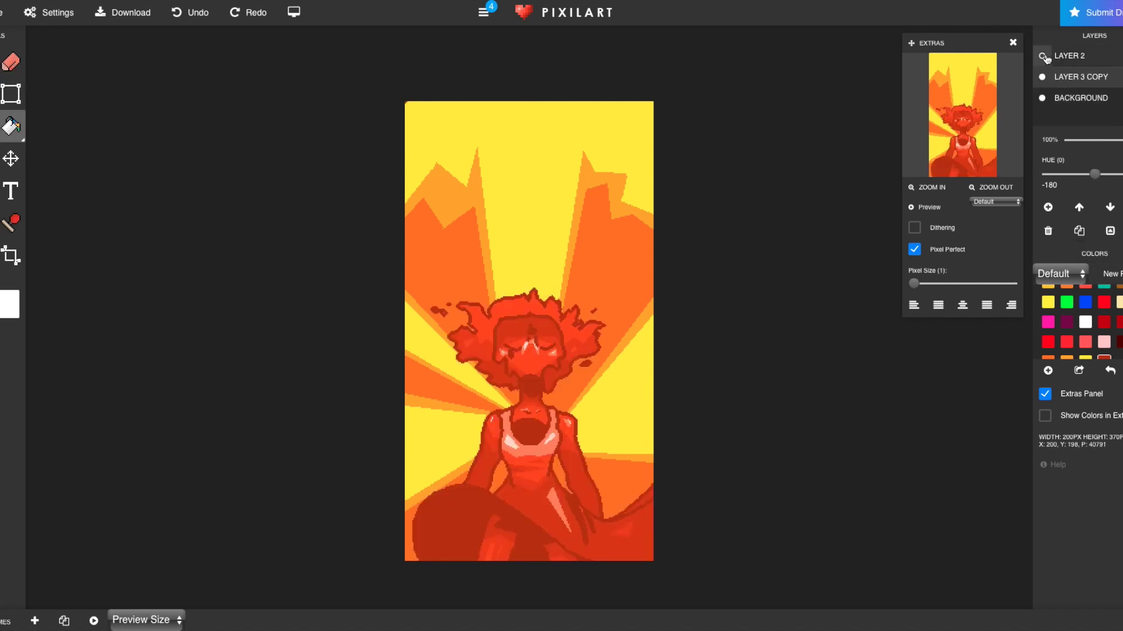
With Layer 2 shown, draw thin white highlight lines beneath the eyes and along the eye-beam edges.
scroll(596, 535, up, 2)
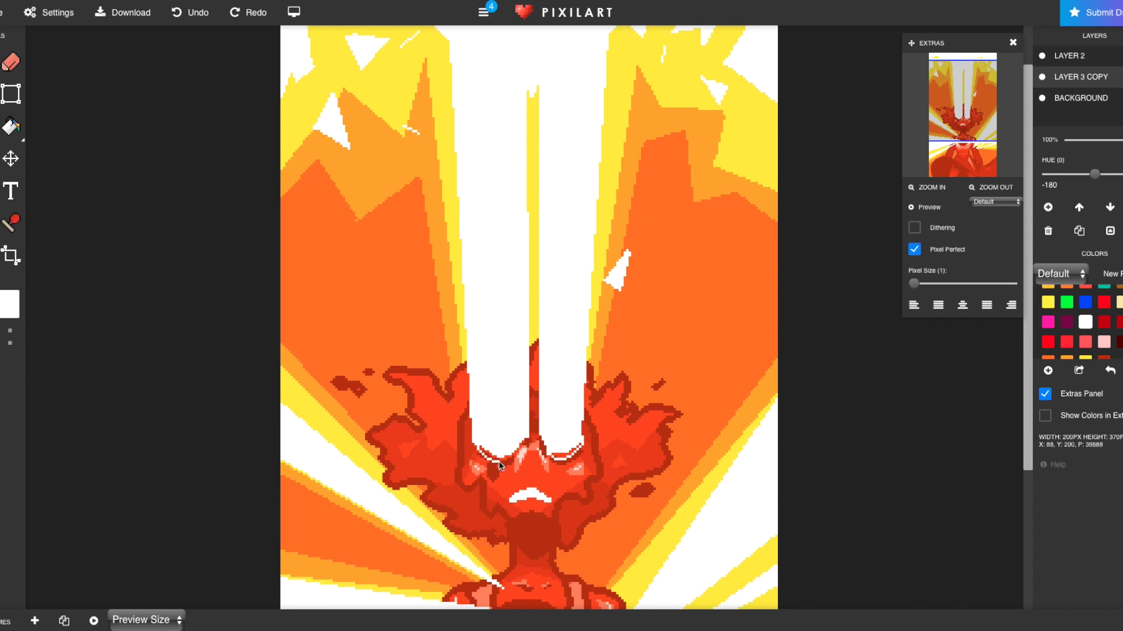
key(l)
drag(1028, 370, 1028, 330)
mouse_move(429, 87)
mouse_down()
mouse_move(466, 442)
mouse_move(433, 91)
mouse_up()
drag(1028, 383, 1020, 593)
drag(576, 381, 568, 397)
click(186, 13)
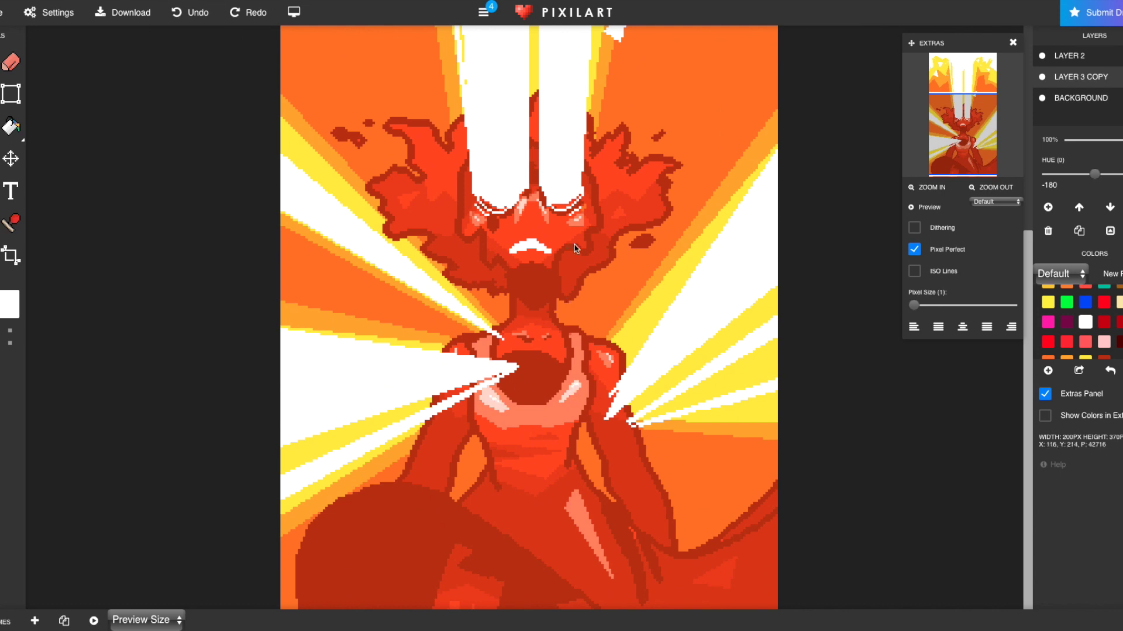
click(991, 187)
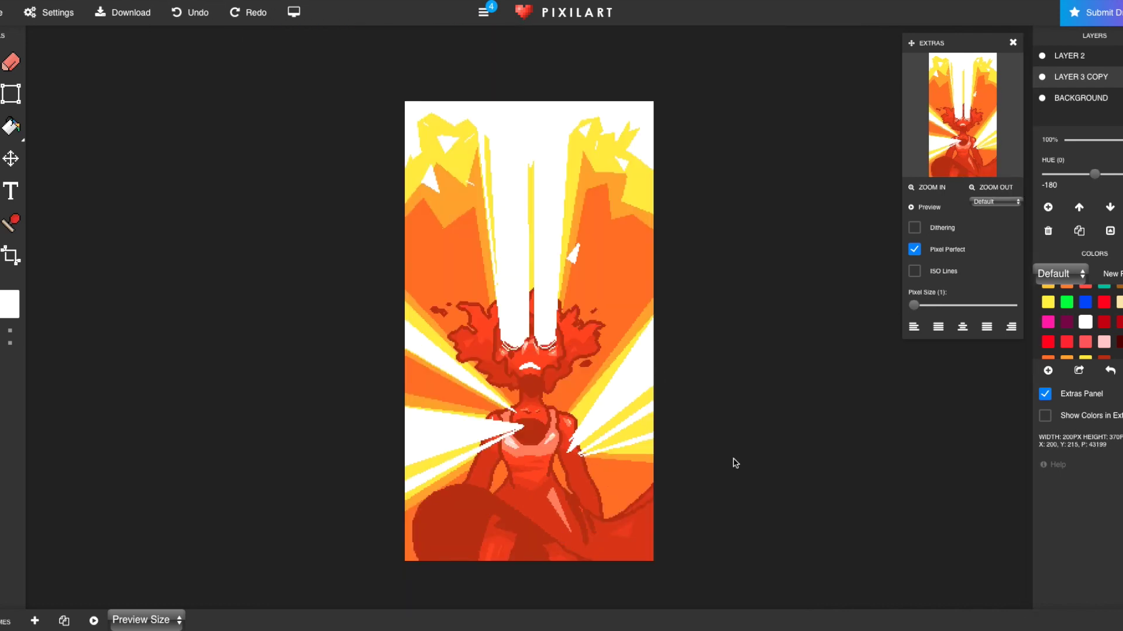
Merge all layers down into a single Layer 2.
click(1052, 56)
click(1110, 231)
click(1110, 231)
Add a new layer, fill it with a dithered pattern and set its opacity to 5%.
click(1048, 207)
click(12, 127)
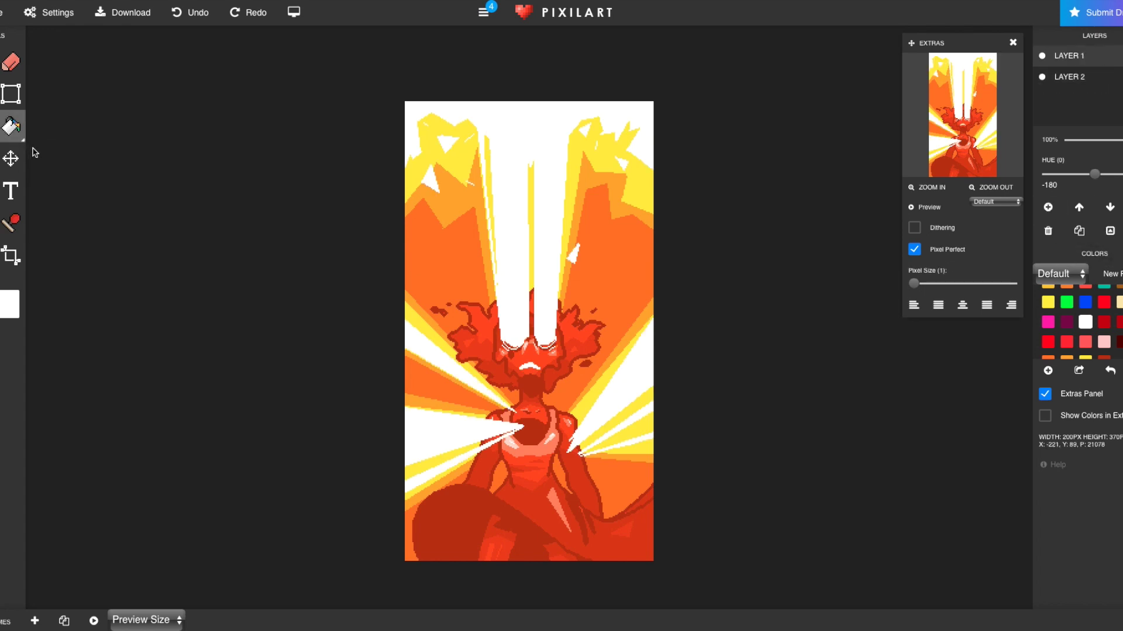
click(914, 227)
click(607, 489)
drag(1104, 140, 1069, 141)
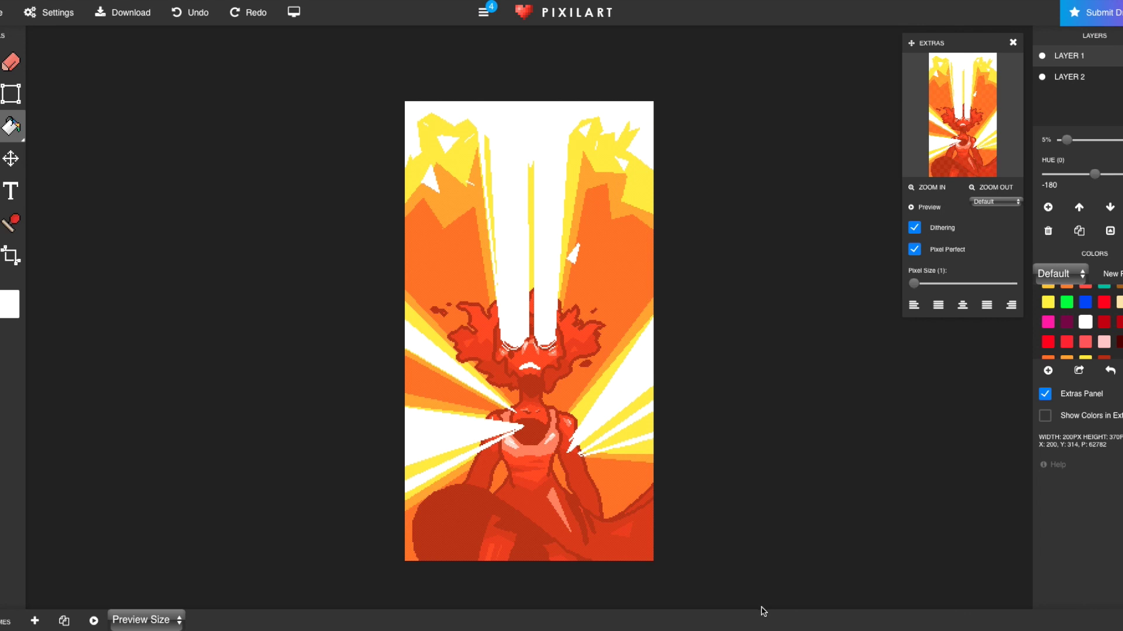
Add another layer above the dither layer and try a fill over the orange background.
click(1047, 208)
click(609, 233)
key(ctrl+z)
With dithering off, draw small white strokes at the torso ray tips and set the layer's opacity to 20%.
click(1, 62)
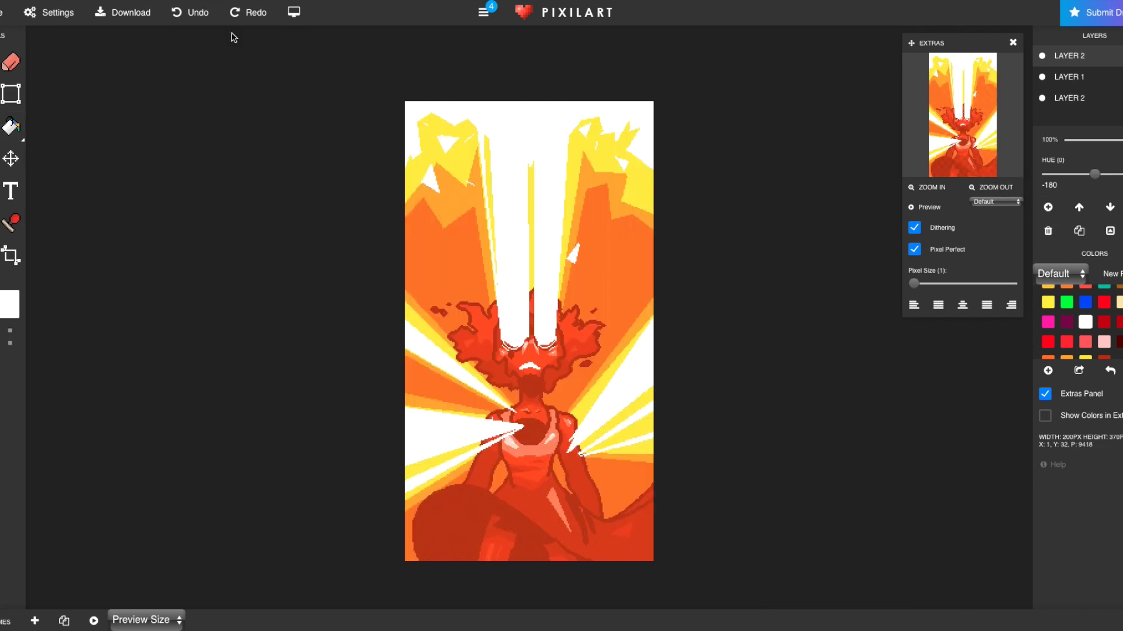
click(932, 188)
click(914, 228)
drag(609, 380, 605, 422)
drag(607, 414, 603, 429)
drag(632, 428, 623, 416)
drag(510, 334, 504, 351)
drag(1120, 141, 1081, 140)
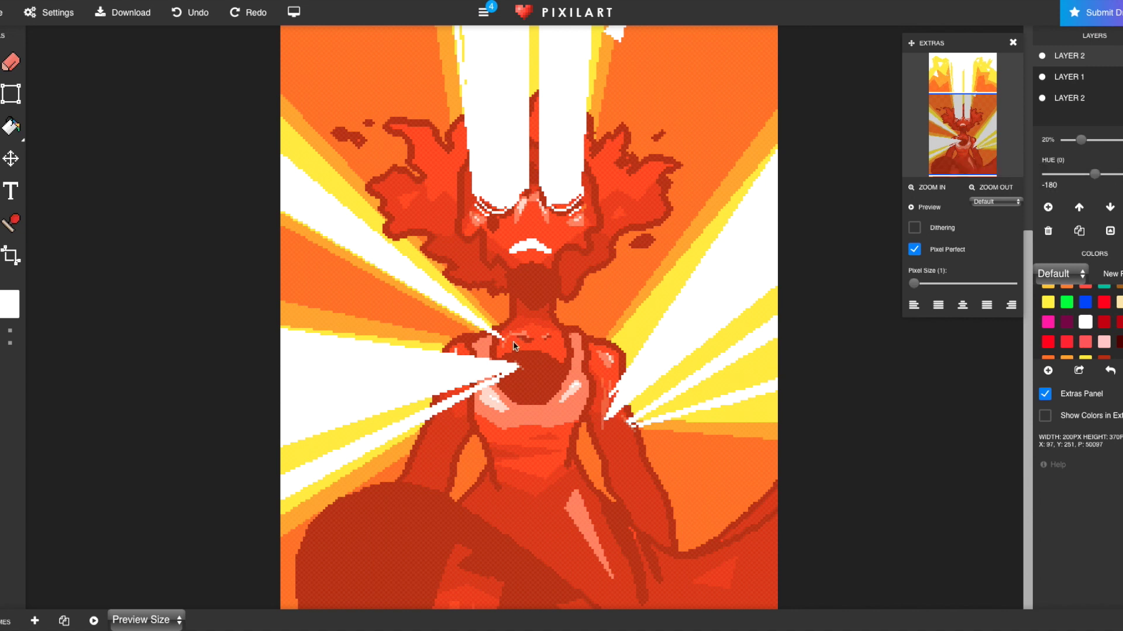
Add a new layer for white accents at the torso ray tips and start cleaning them up with the Eraser.
click(1048, 208)
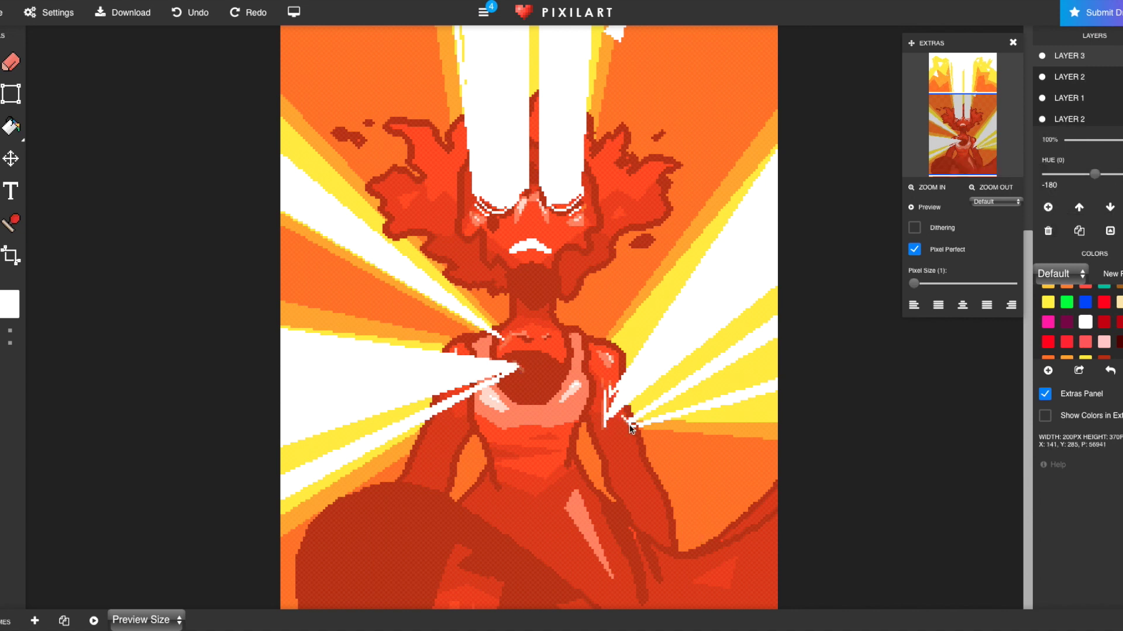
key(e)
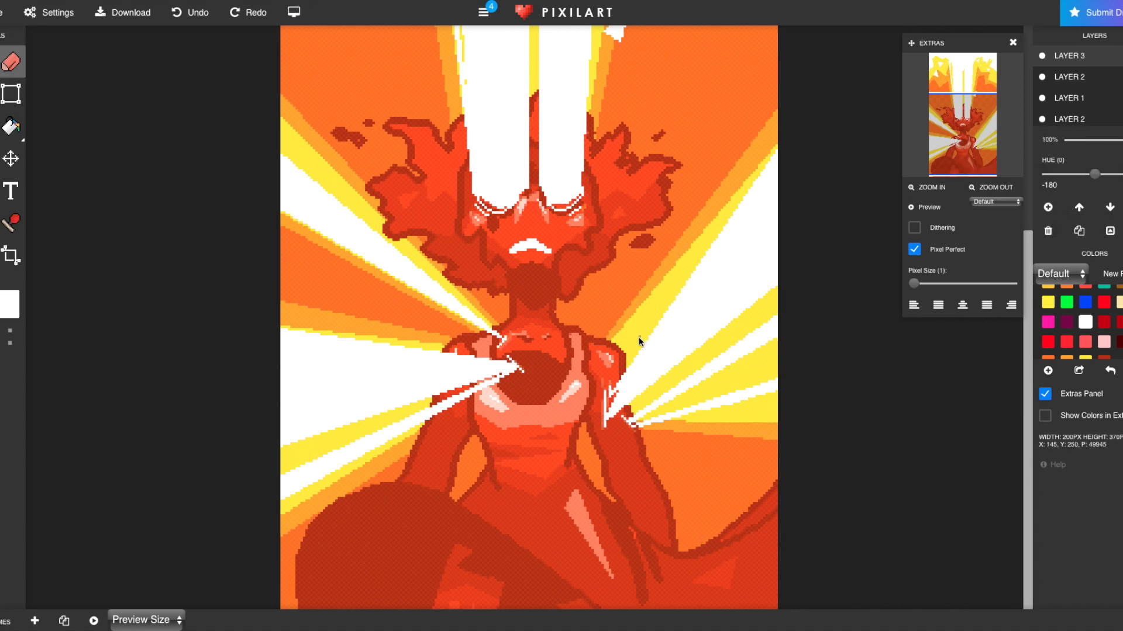